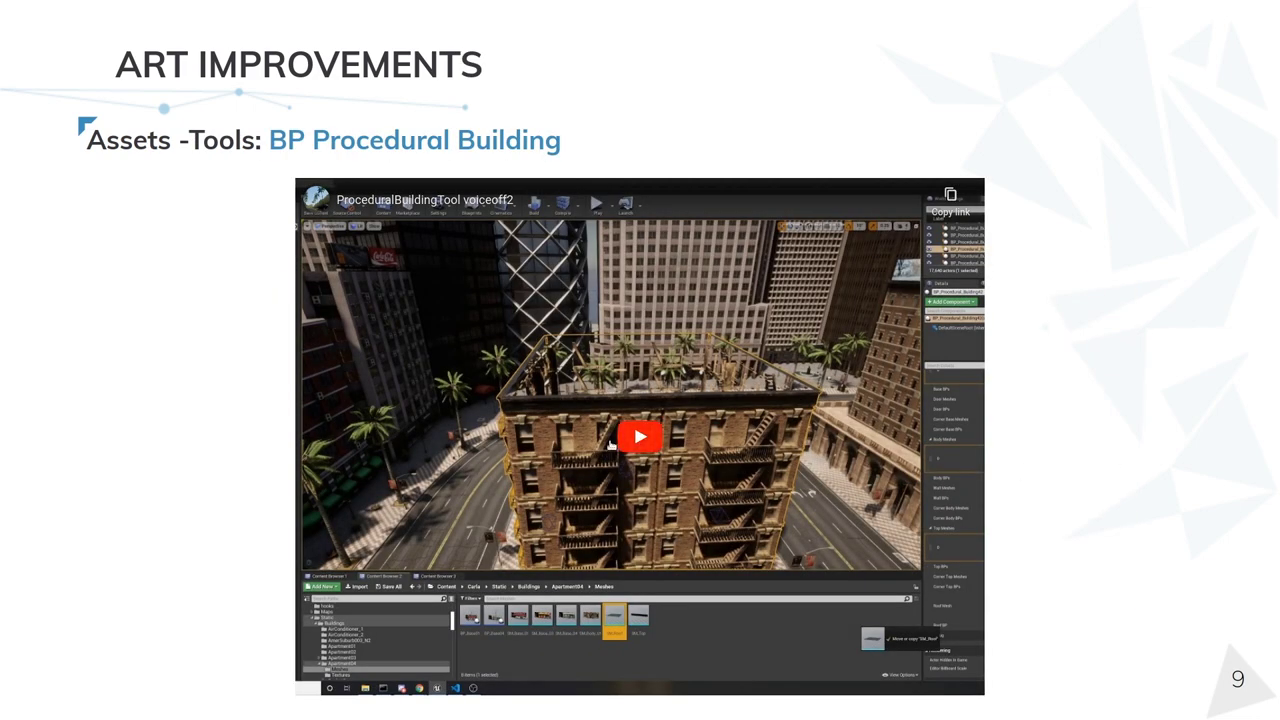
Play the embedded procedural building tool video in full screen.
click(640, 436)
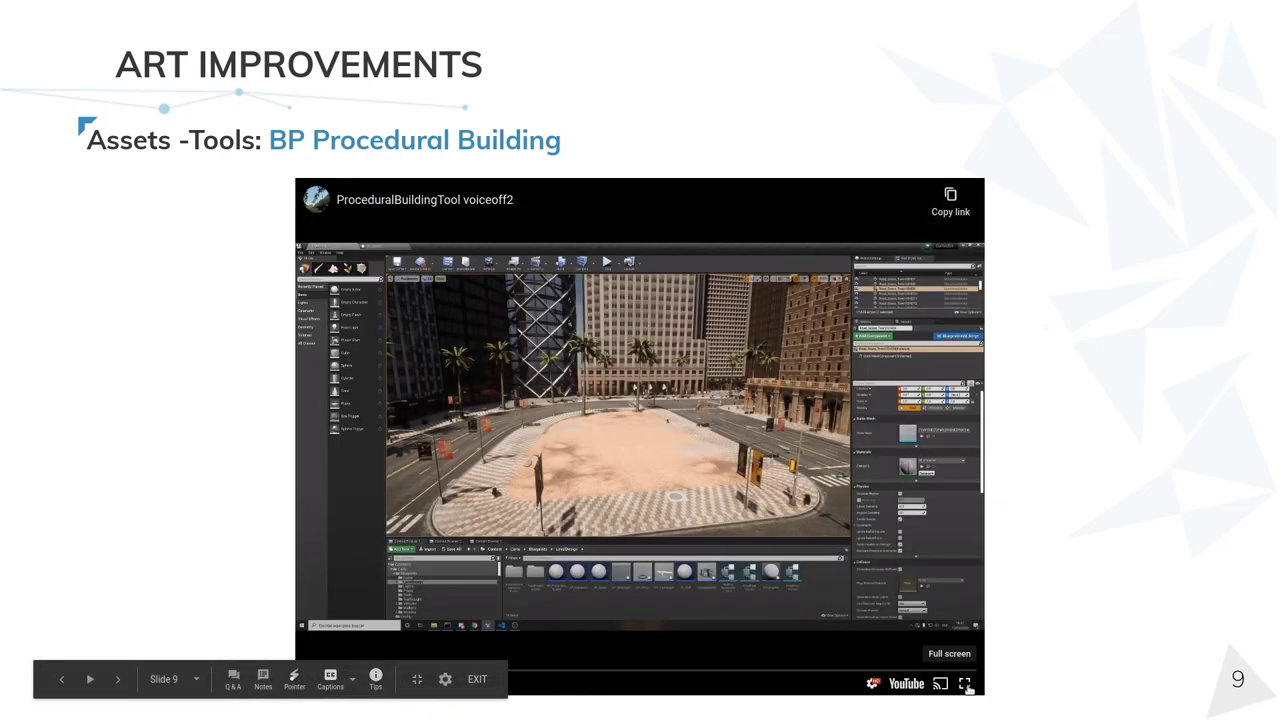
click(965, 684)
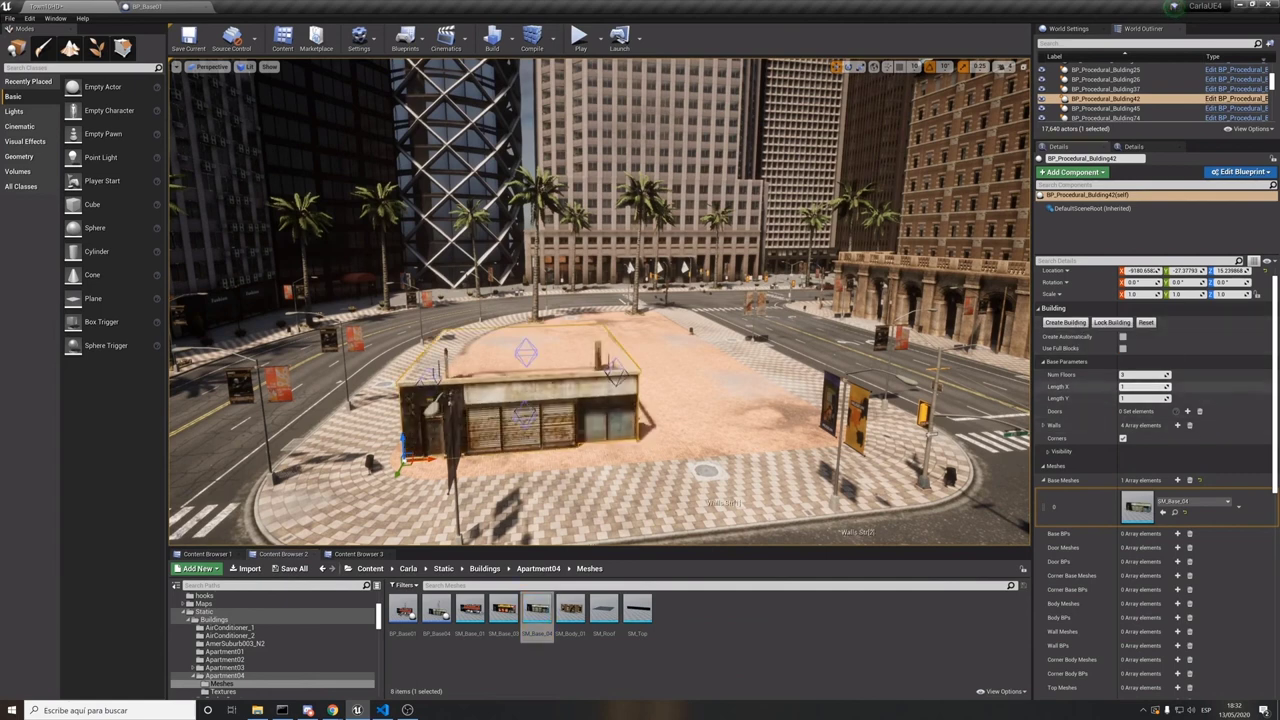
Set the building's Length X and Y to 2 and enable Create Automatically.
key(Tab)
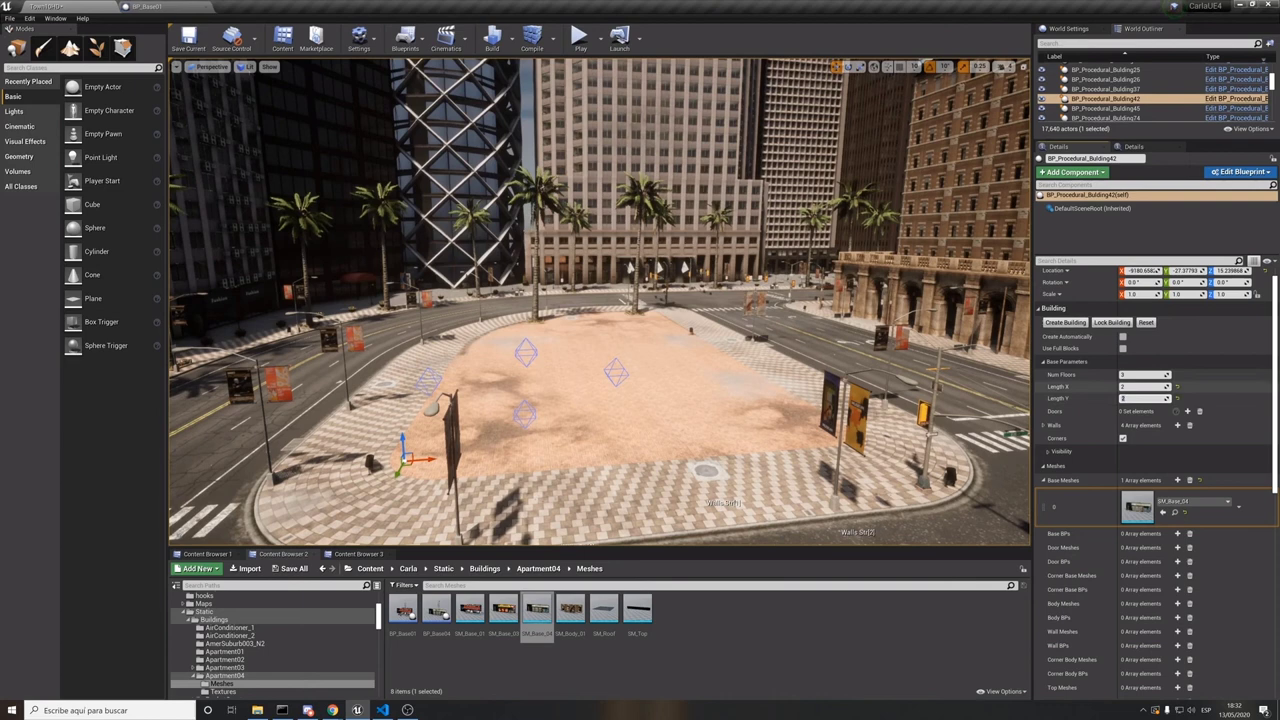
text(2)
key(Return)
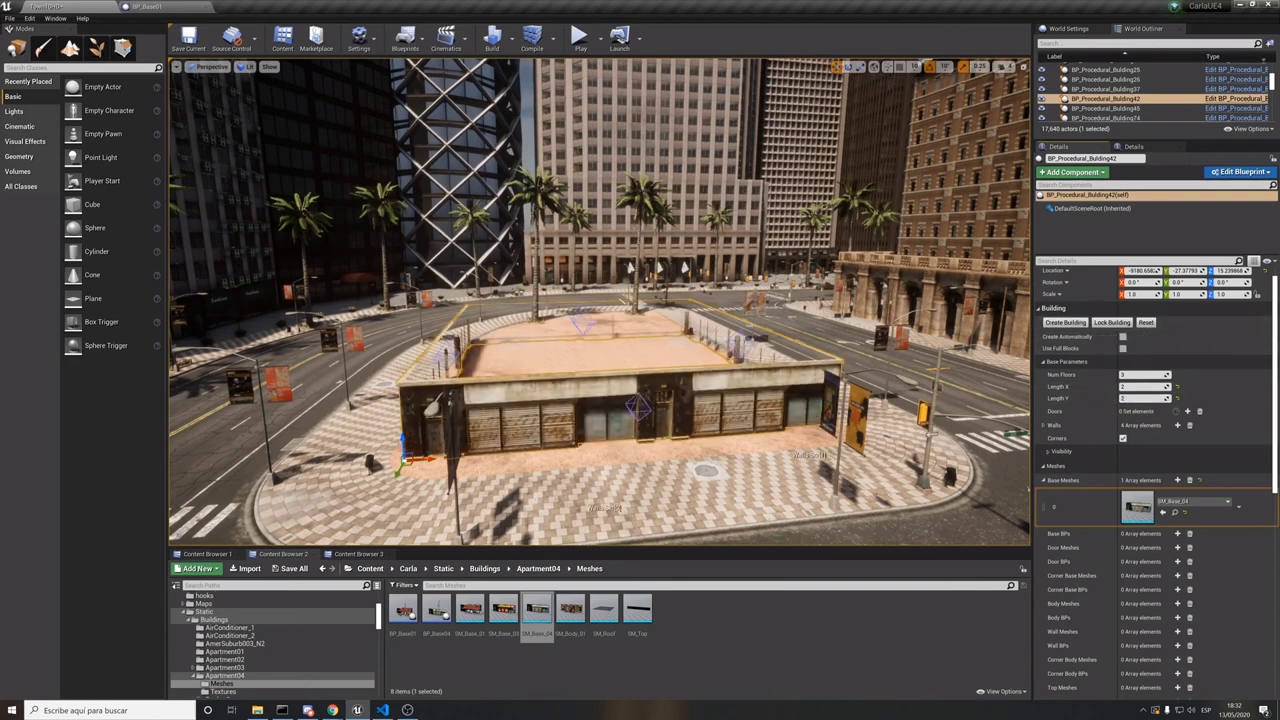
click(1123, 336)
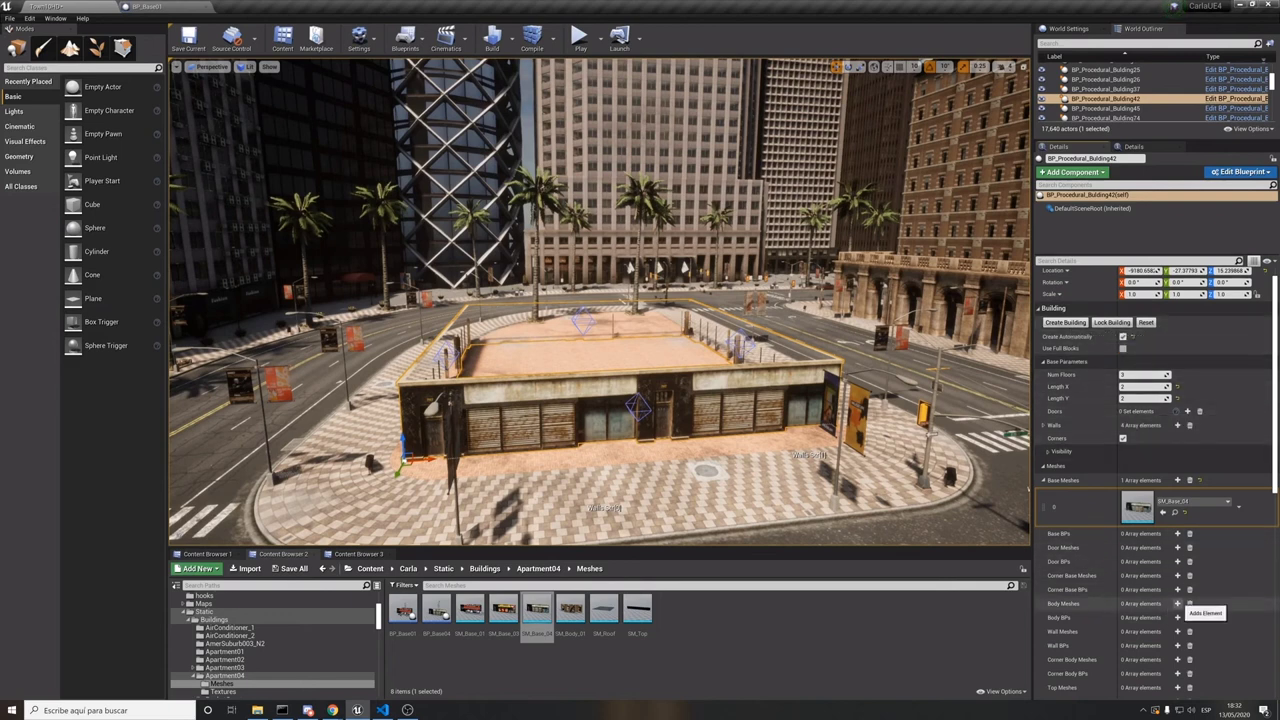
Add SM_Body_01 as the body mesh and set the building to 5 floors.
click(1177, 604)
drag(570, 610, 1160, 650)
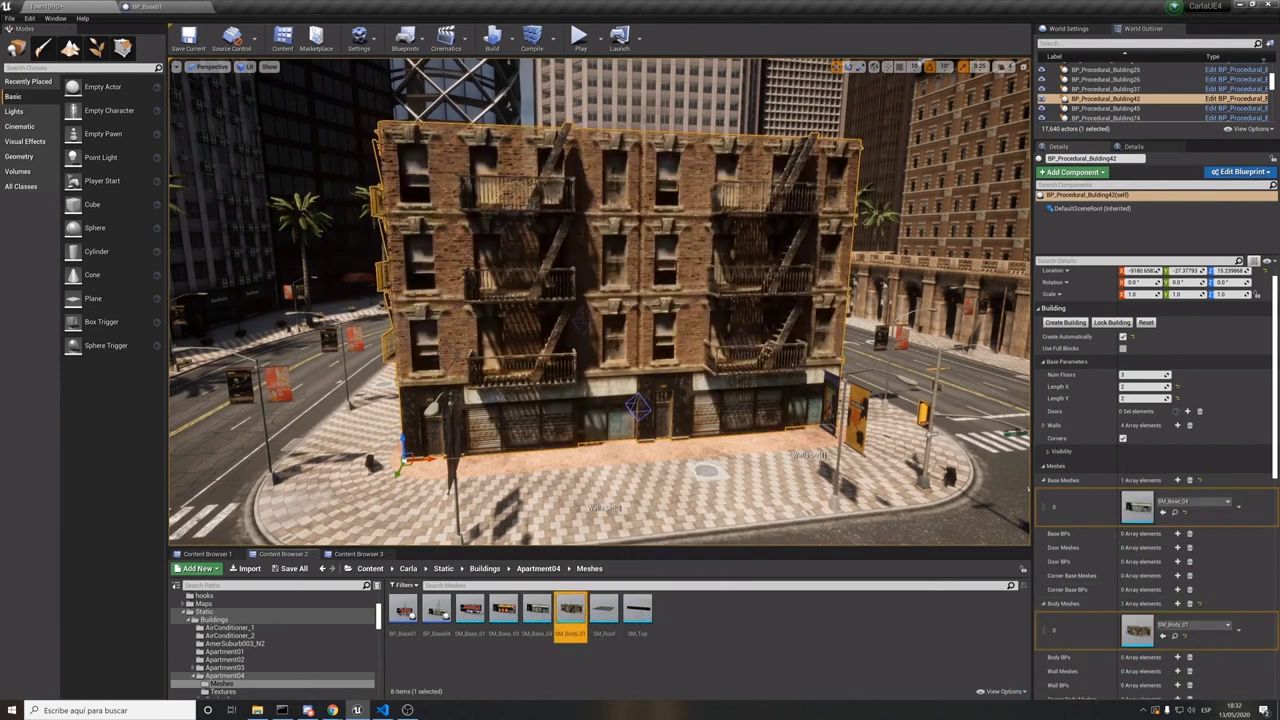
click(1140, 374)
text(5)
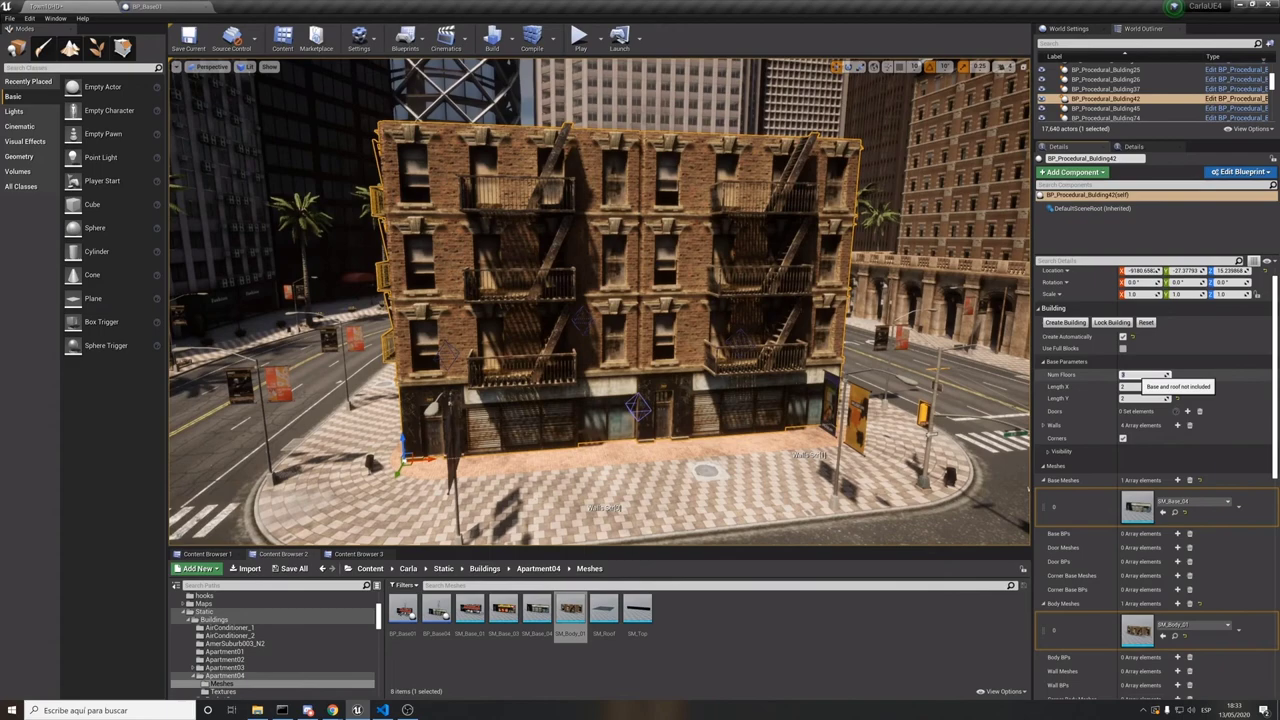
key(Return)
Assign SM_Top as the top mesh and SM_Roof as the roof mesh.
right_drag(640, 300, 630, 305)
scroll(1157, 450, down, 3)
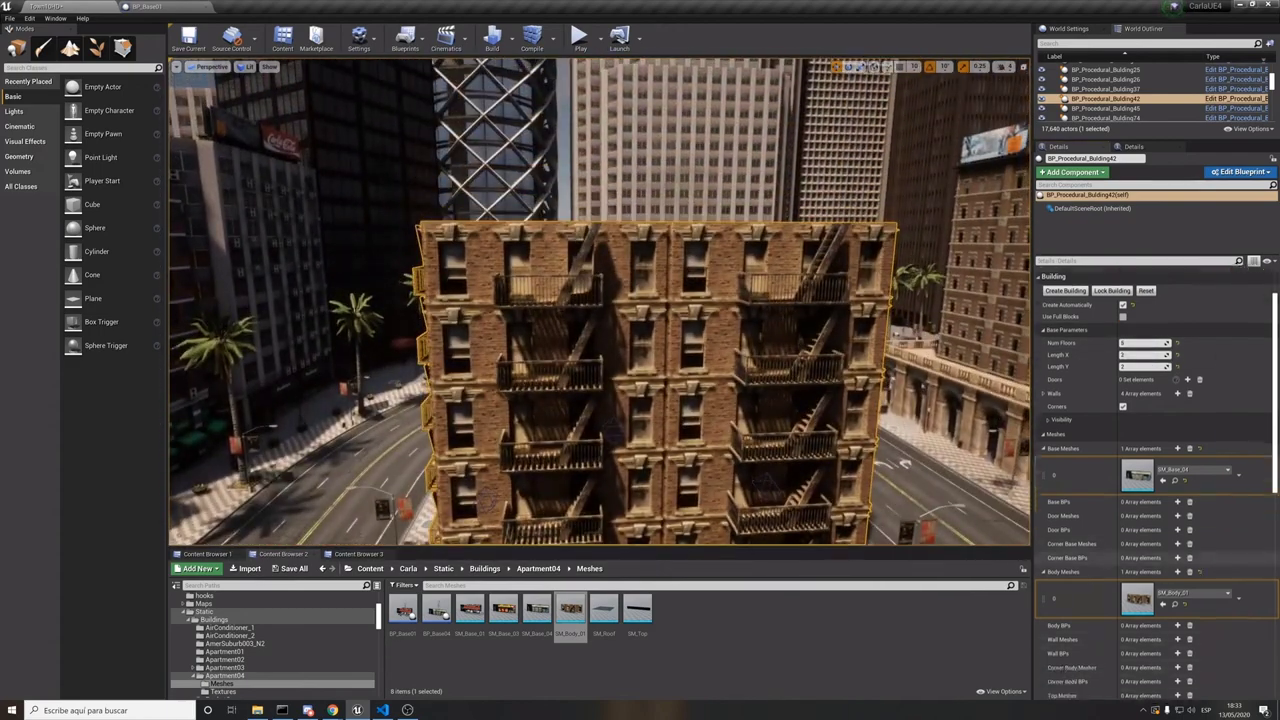
scroll(1180, 540, down, 3)
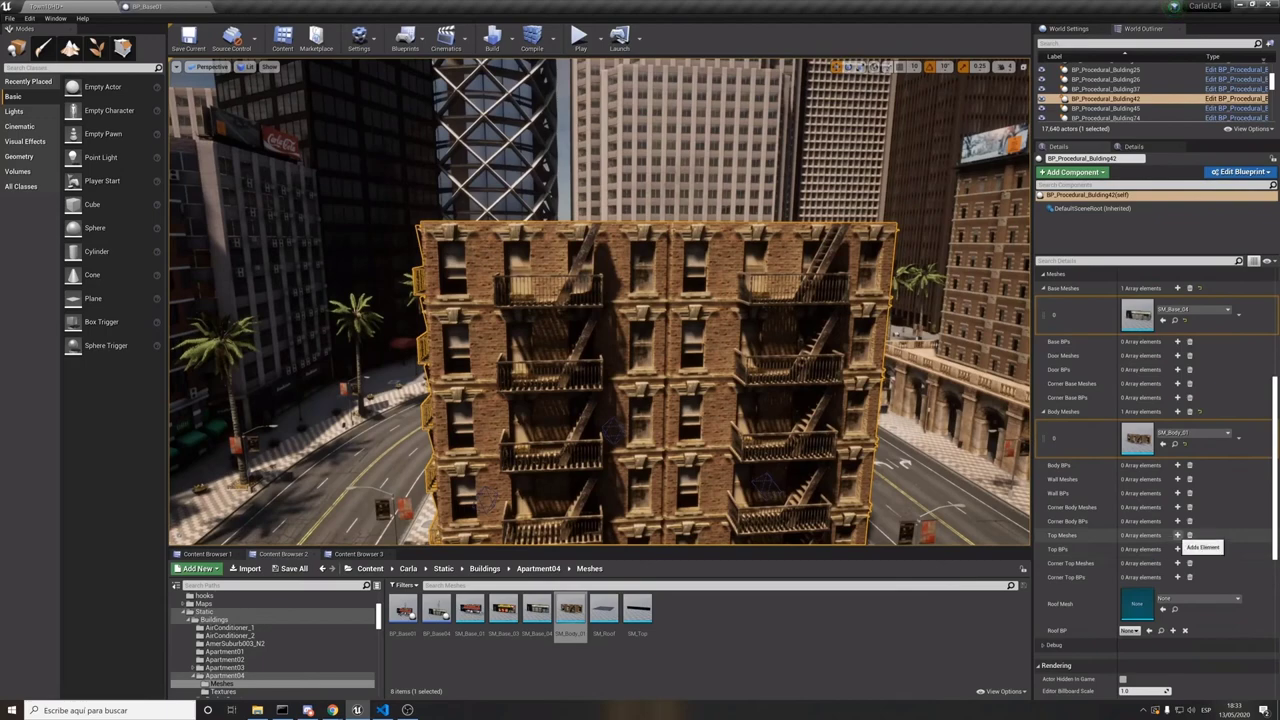
click(1177, 535)
drag(637, 608, 1138, 565)
right_drag(600, 300, 602, 370)
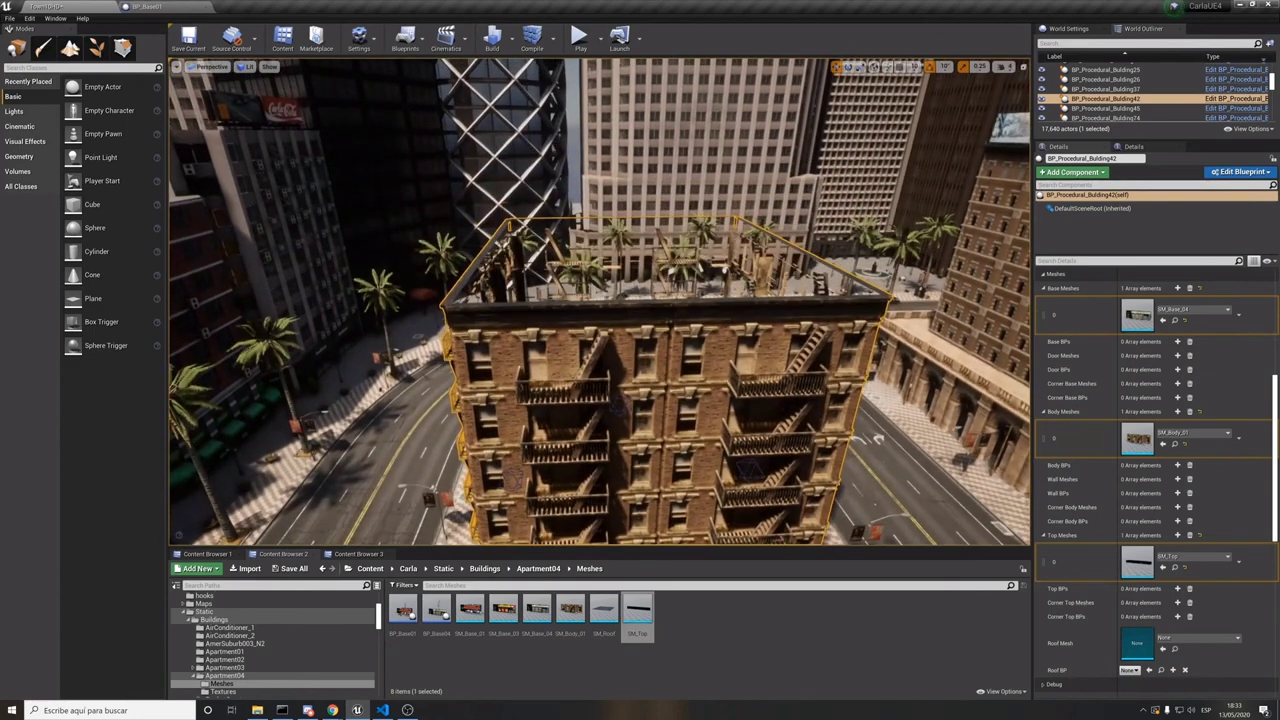
scroll(1150, 480, down, 1)
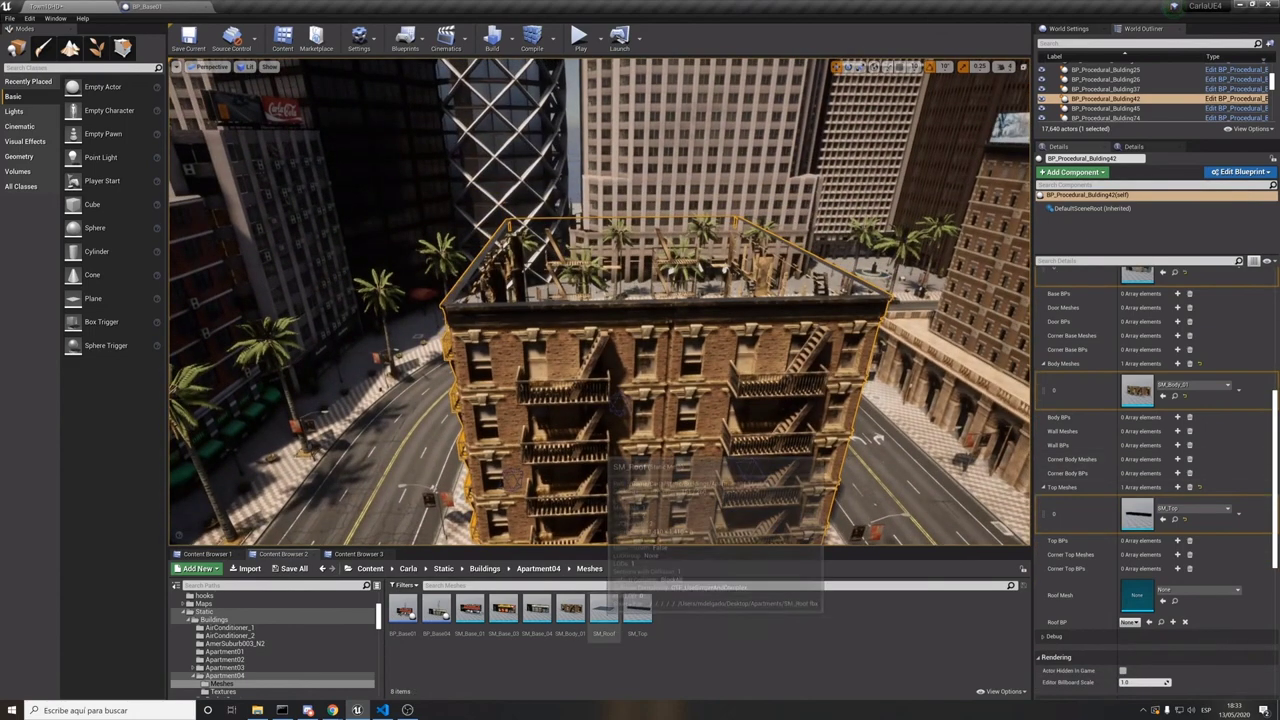
drag(604, 610, 1158, 612)
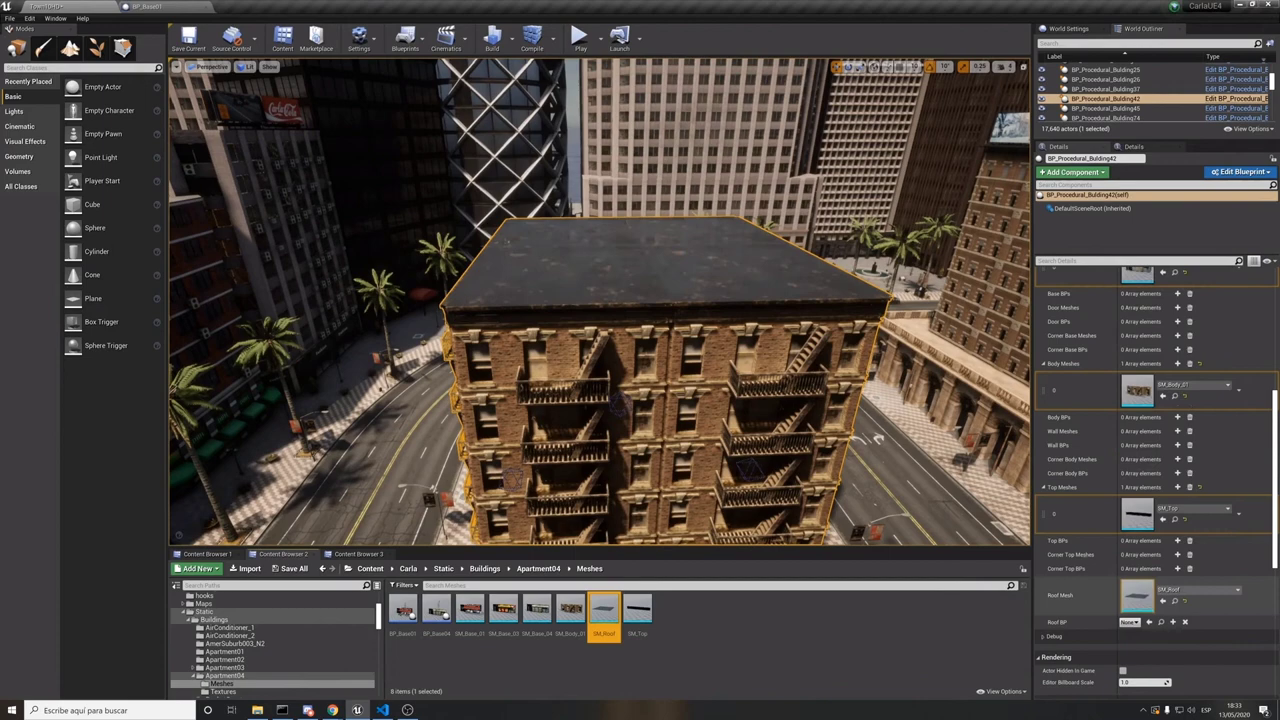
right_drag(600, 300, 600, 255)
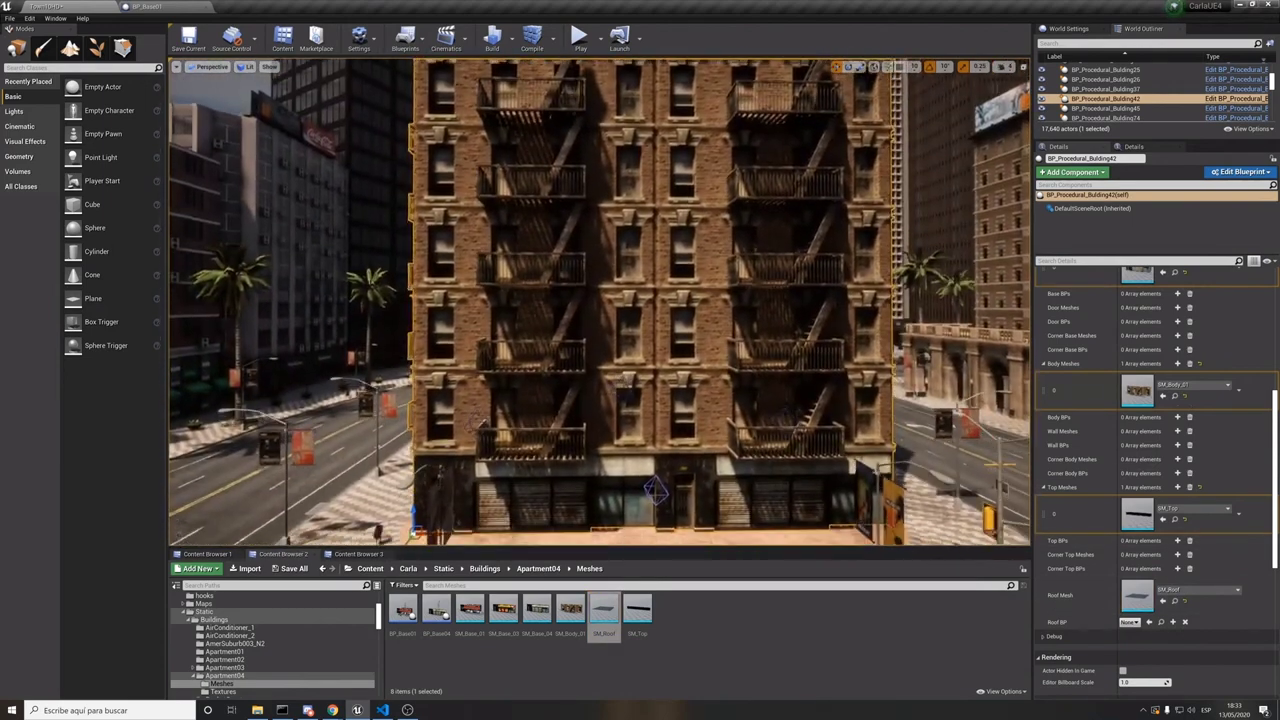
Add two Base Meshes slots filled with SM_Base_03 and SM_Base_01.
scroll(1155, 480, up, 5)
click(1177, 354)
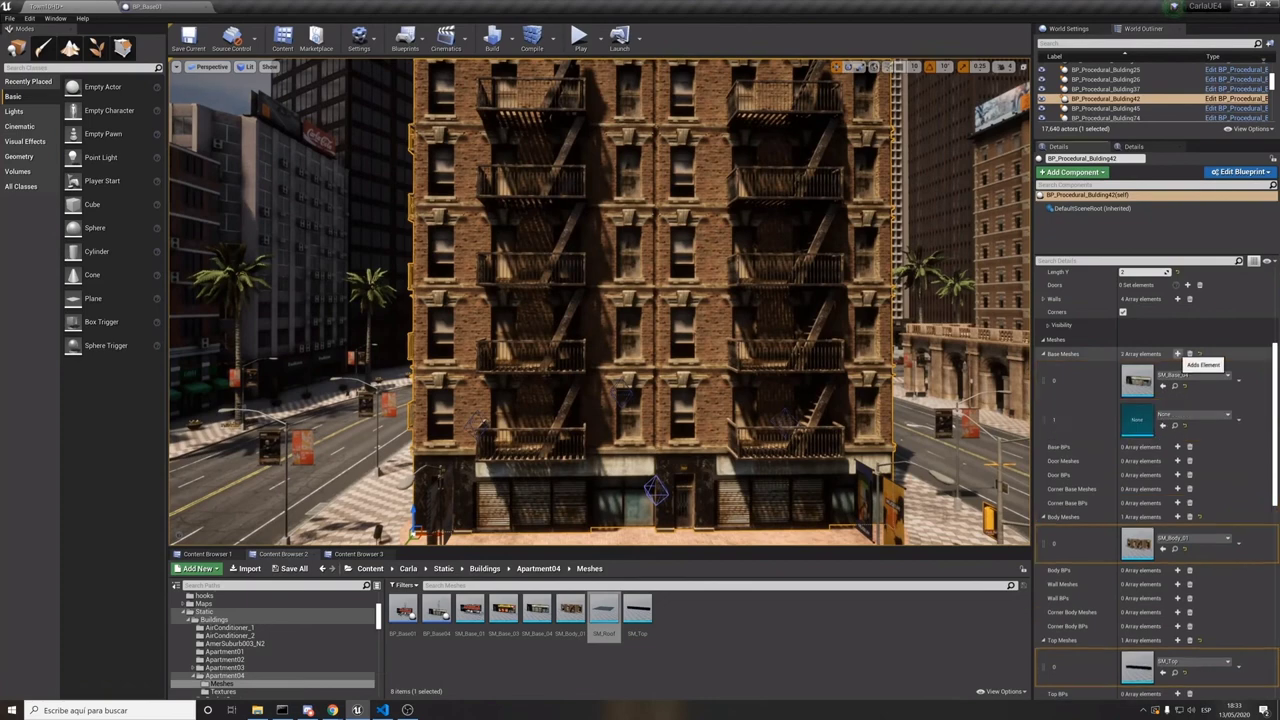
click(1177, 354)
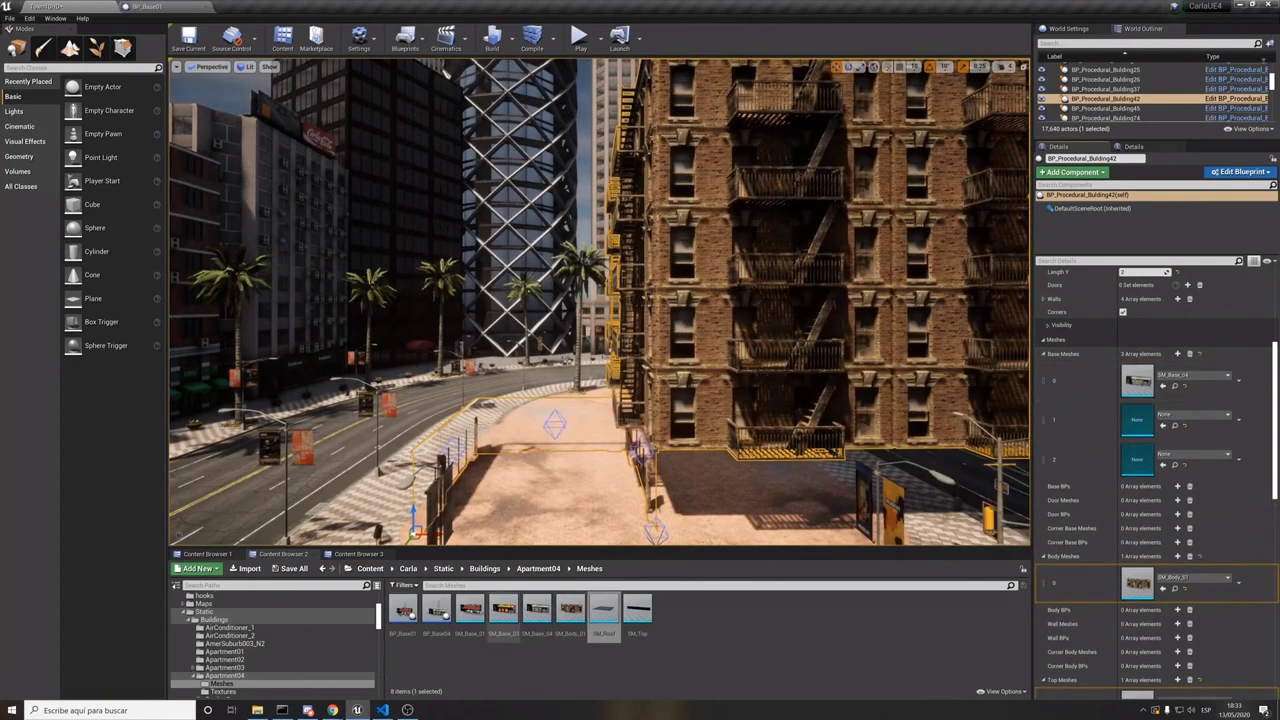
drag(503, 608, 1140, 470)
right_drag(600, 300, 585, 345)
Regenerate the building five times to cycle through ground-floor variations.
scroll(1100, 360, up, 3)
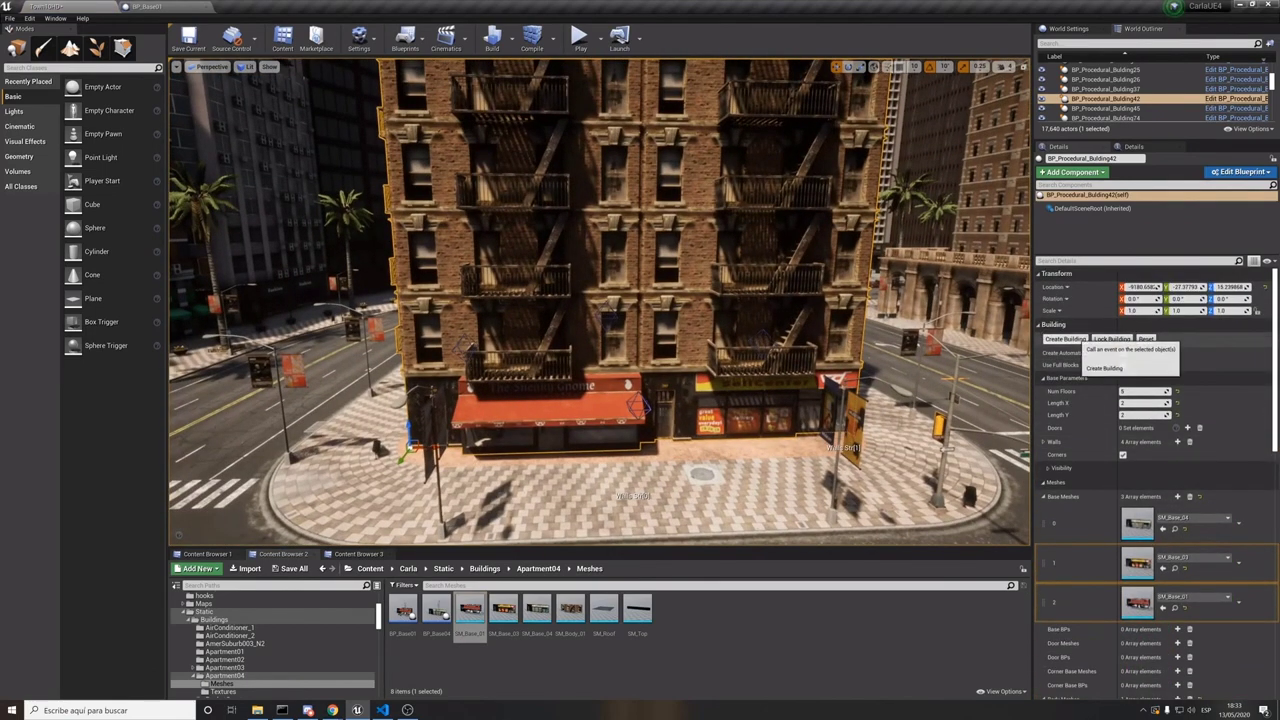
click(1065, 339)
click(1065, 339)
click(1065, 339)
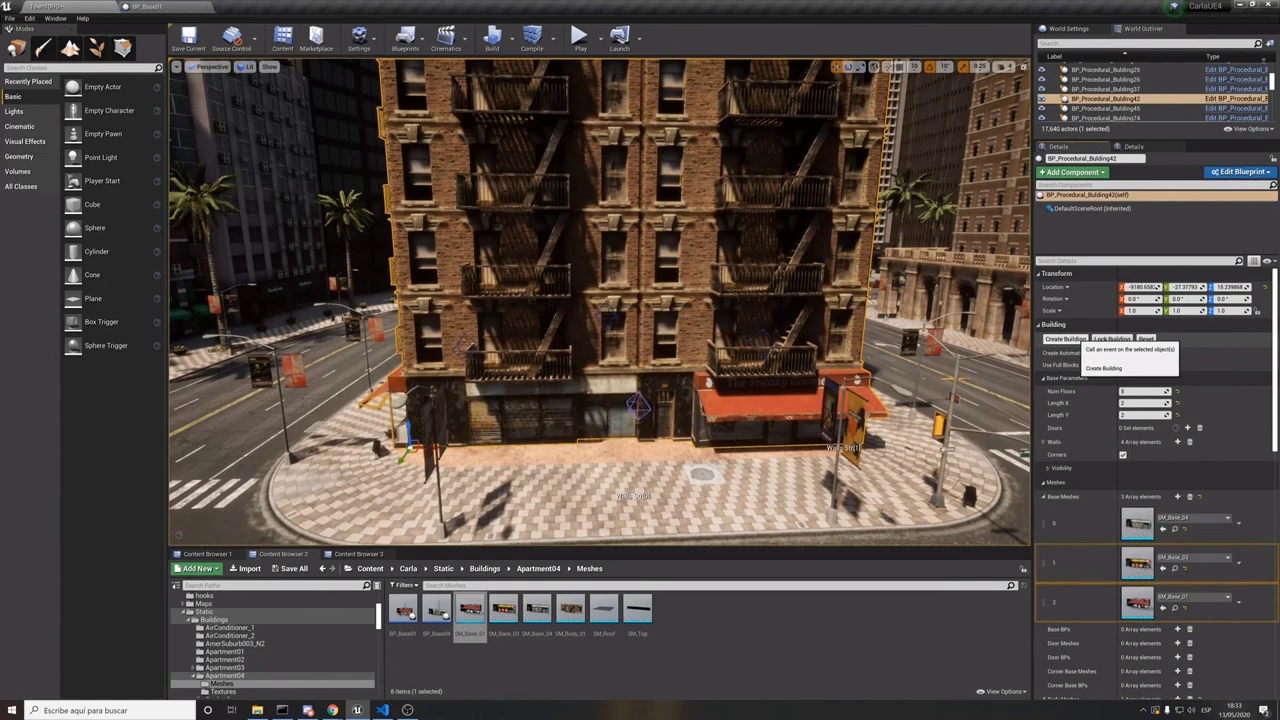
click(1065, 339)
click(1065, 339)
Open the BP_Base01 shopfront blueprint from the Content Browser.
scroll(1150, 450, down, 2)
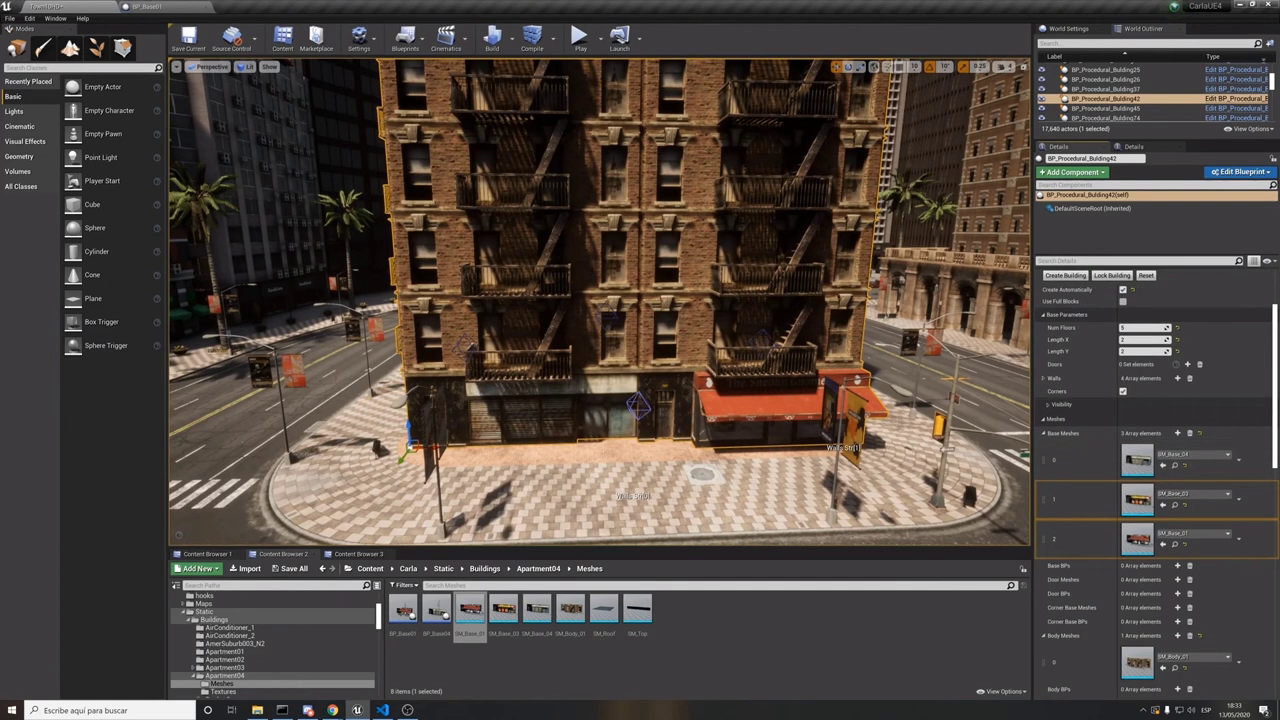
scroll(1060, 543, down, 5)
scroll(1060, 543, down, 2)
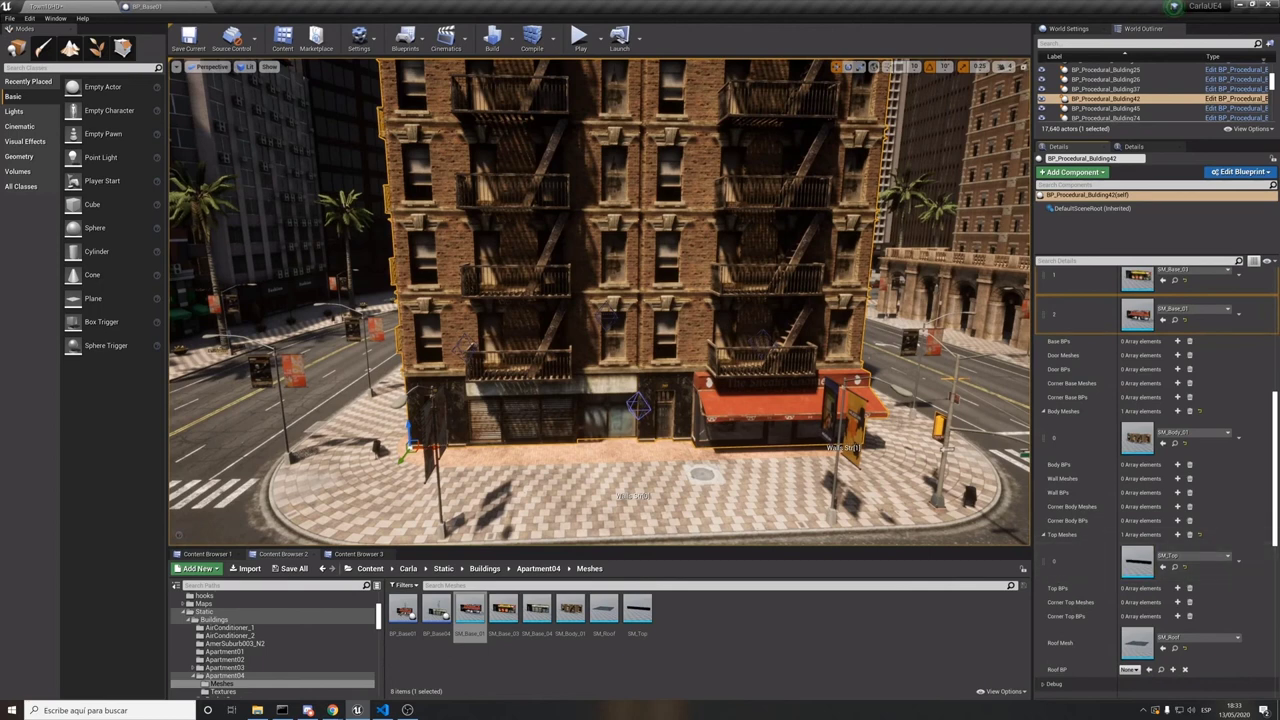
scroll(1155, 480, up, 9)
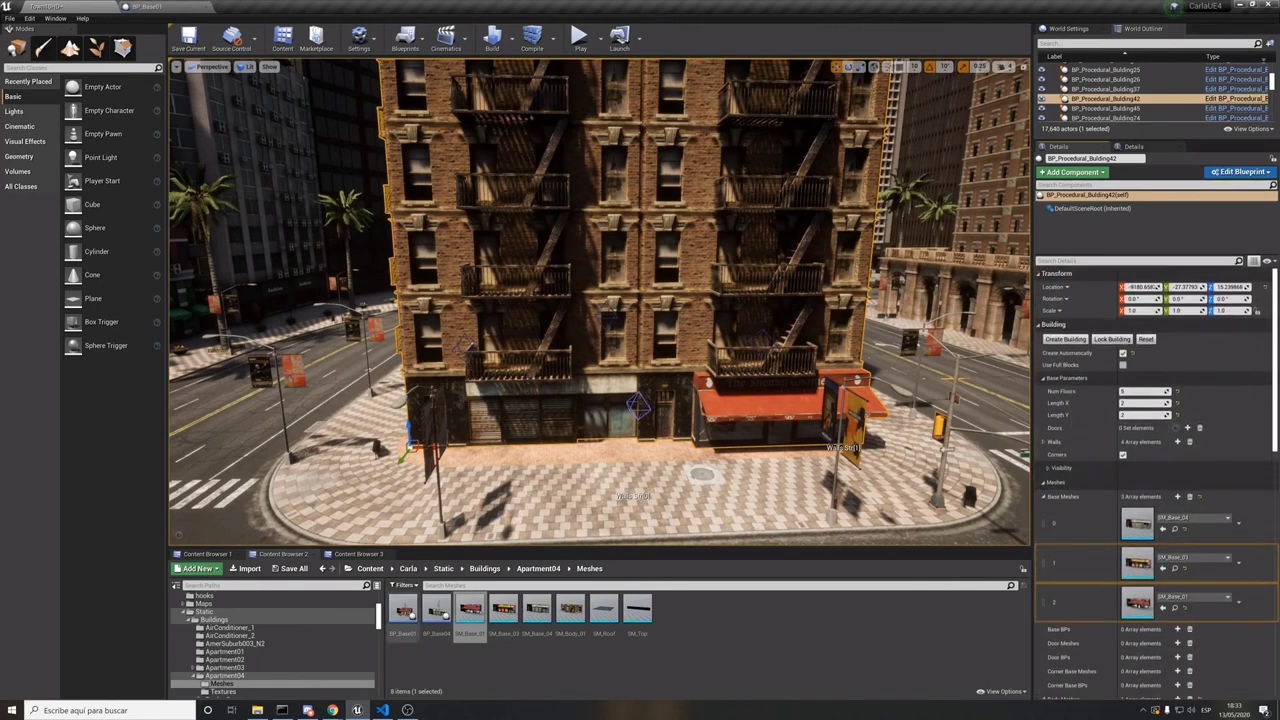
double_click(403, 608)
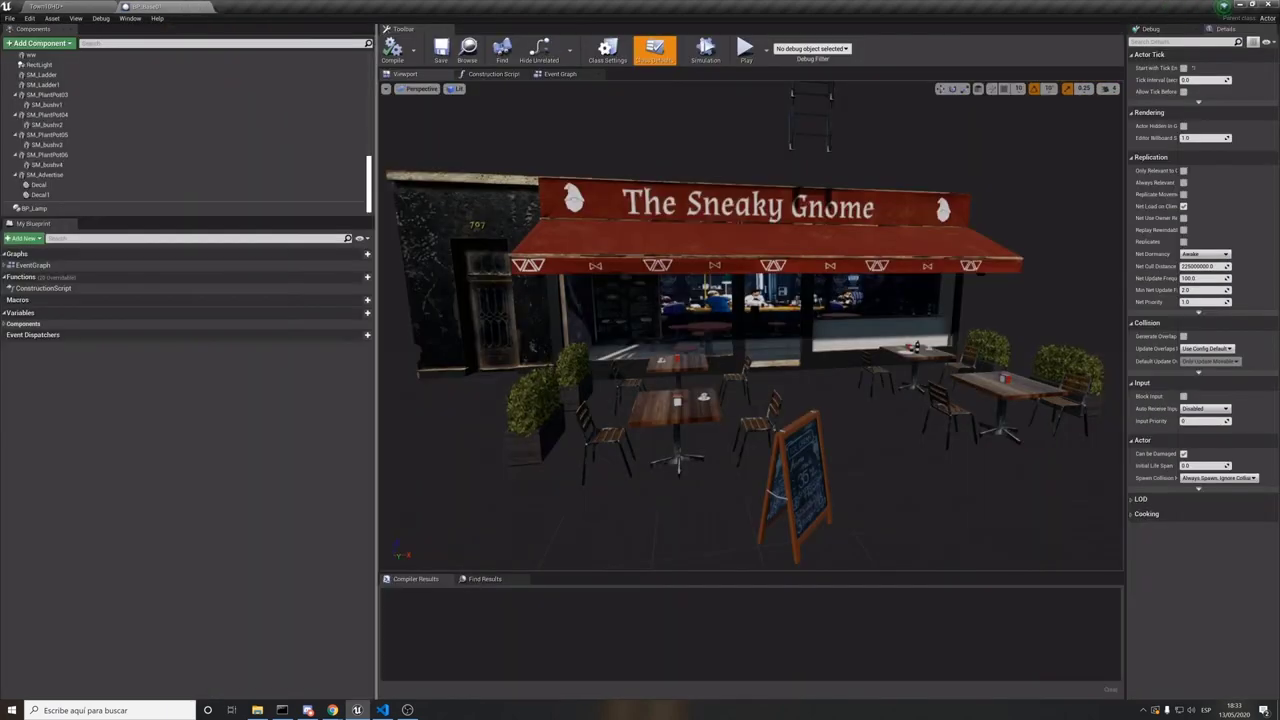
Inspect the blueprint's café table, bush and RectLight components.
click(675, 405)
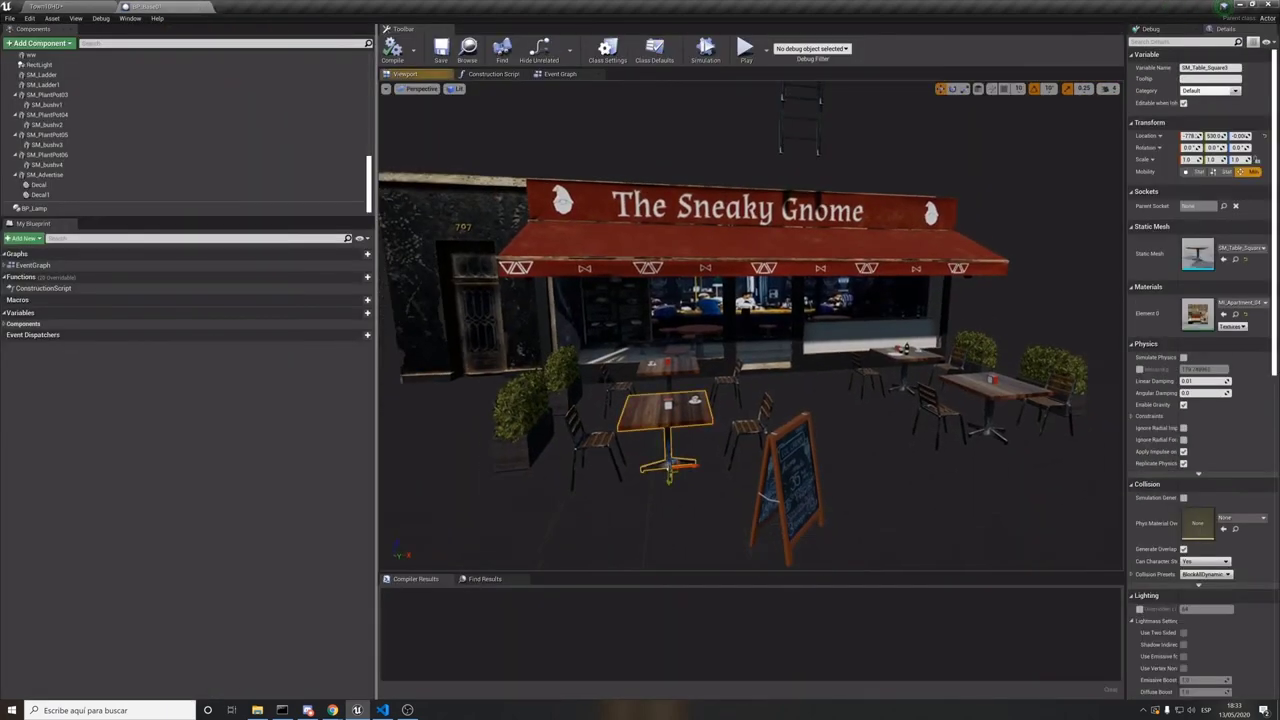
click(47, 95)
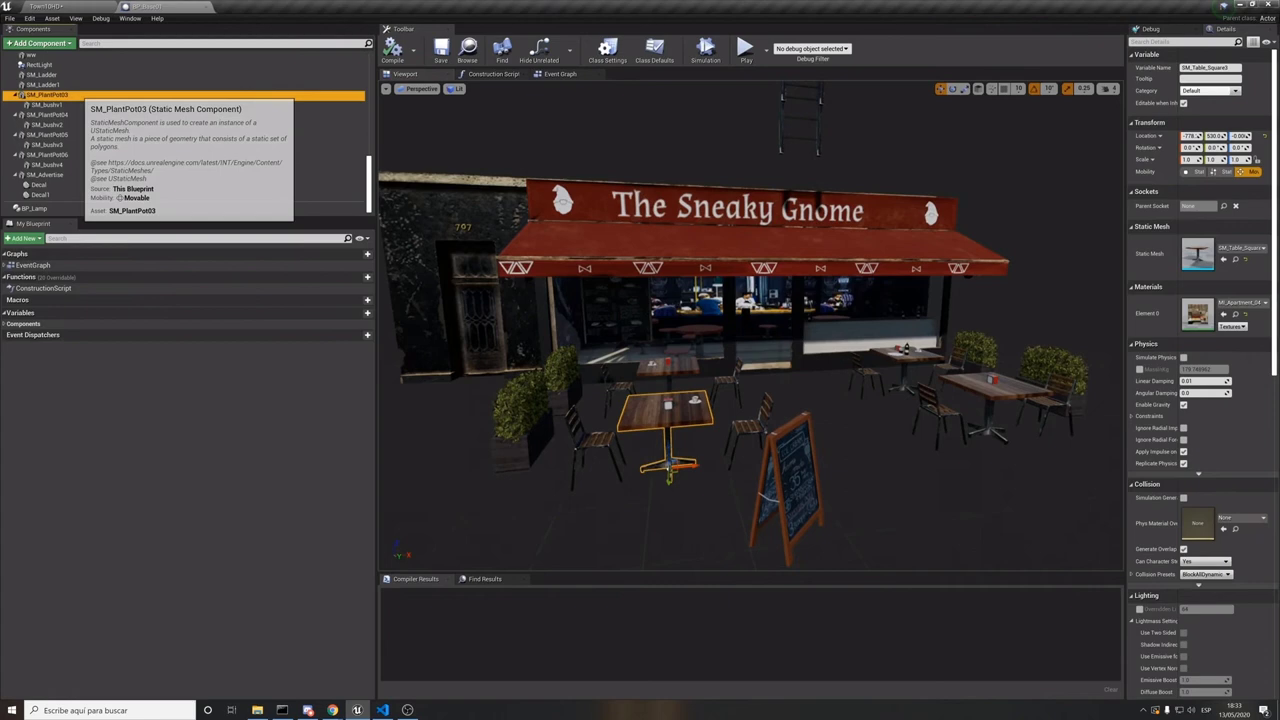
click(45, 125)
click(40, 65)
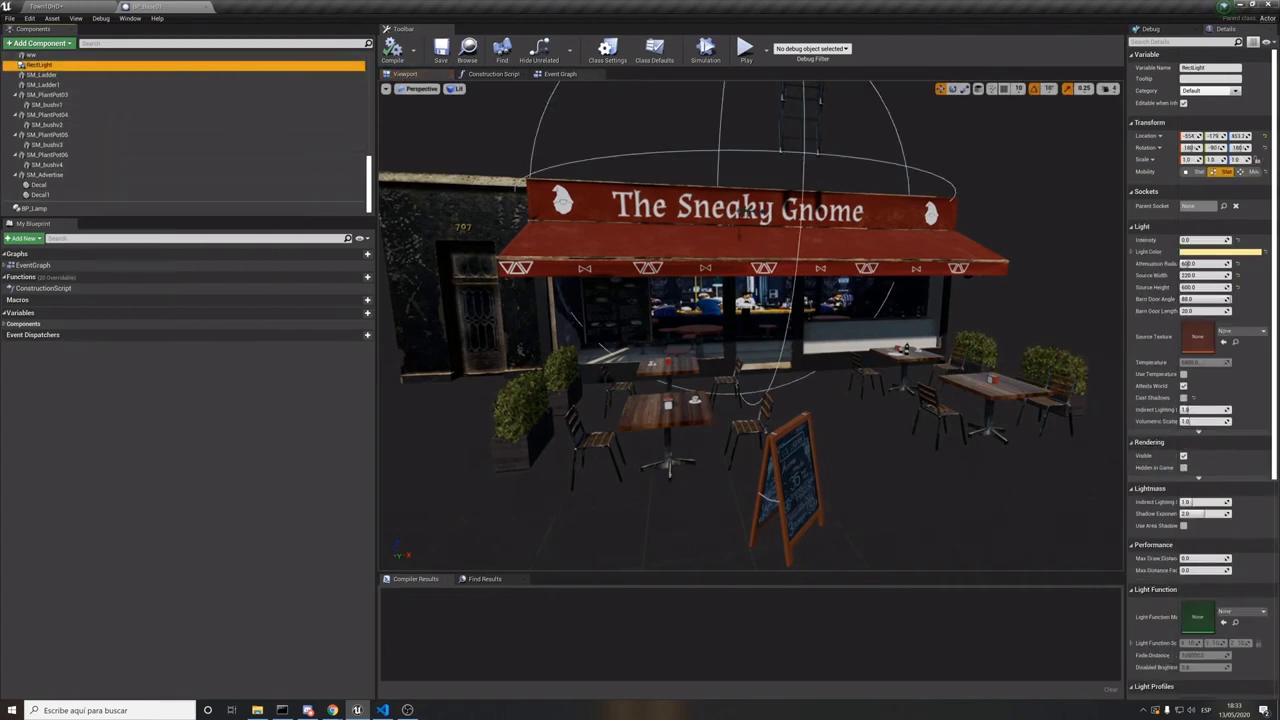
Select all nodes in the Event Graph, then return to the level editor.
click(560, 74)
key(ctrl+a)
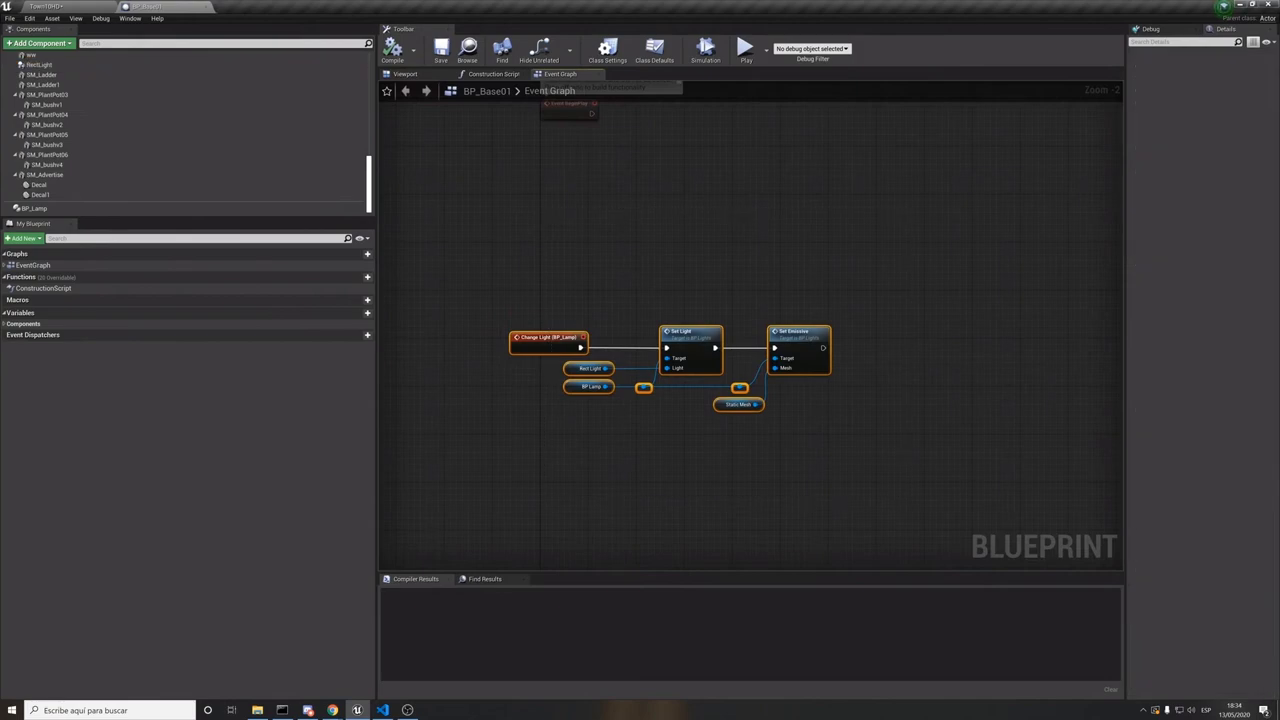
key(alt+Tab)
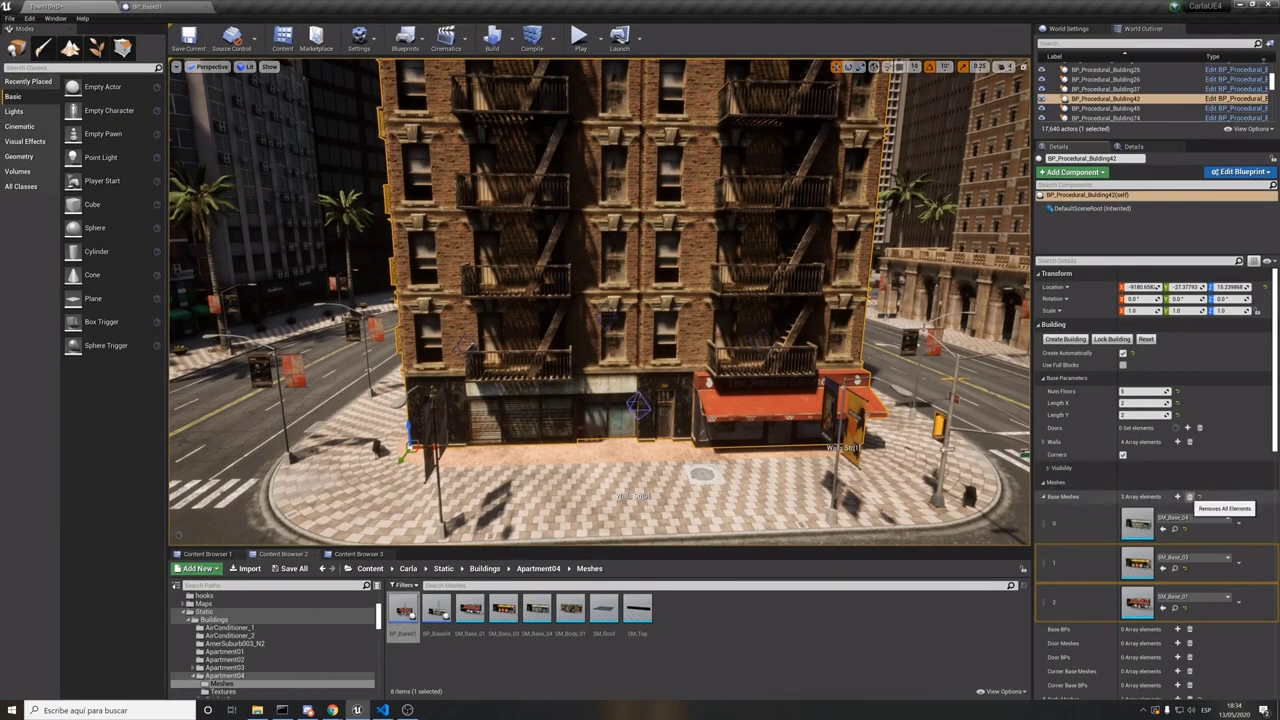
Clear base meshes, set Base BPs to BP_Base01 and BP_Base04, and add SM_Base_03.
click(1189, 497)
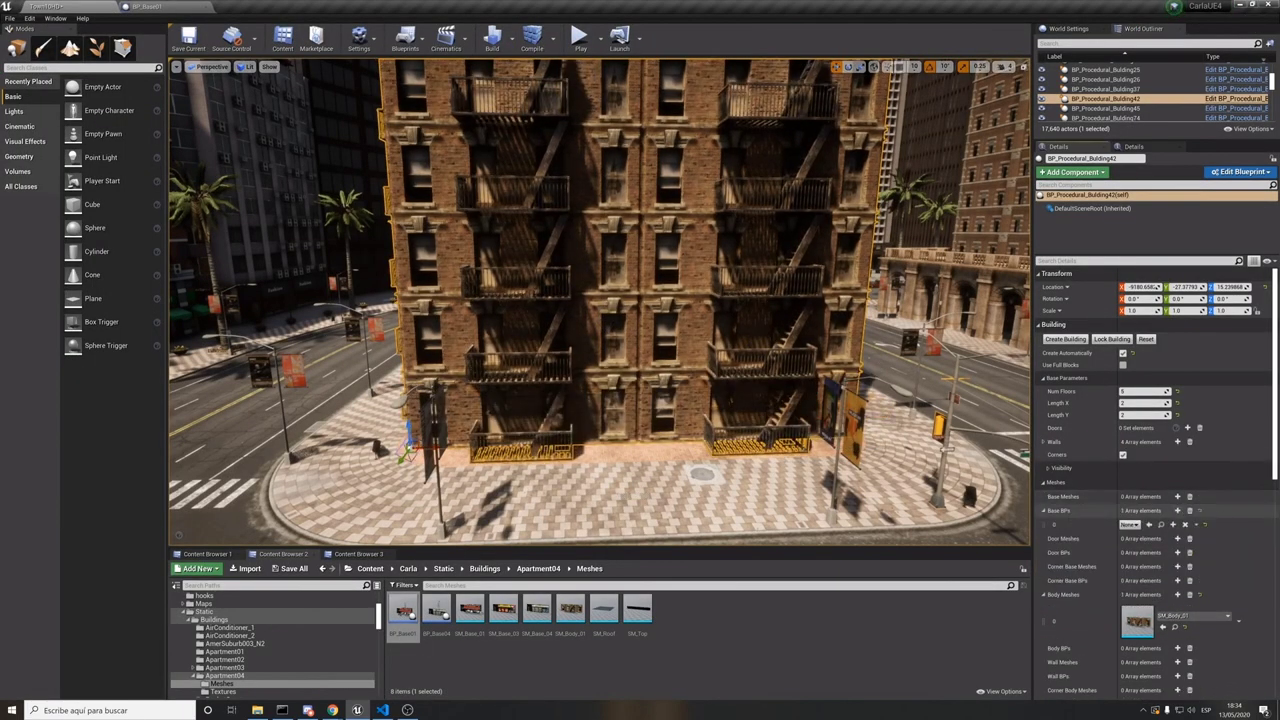
drag(403, 612, 1135, 524)
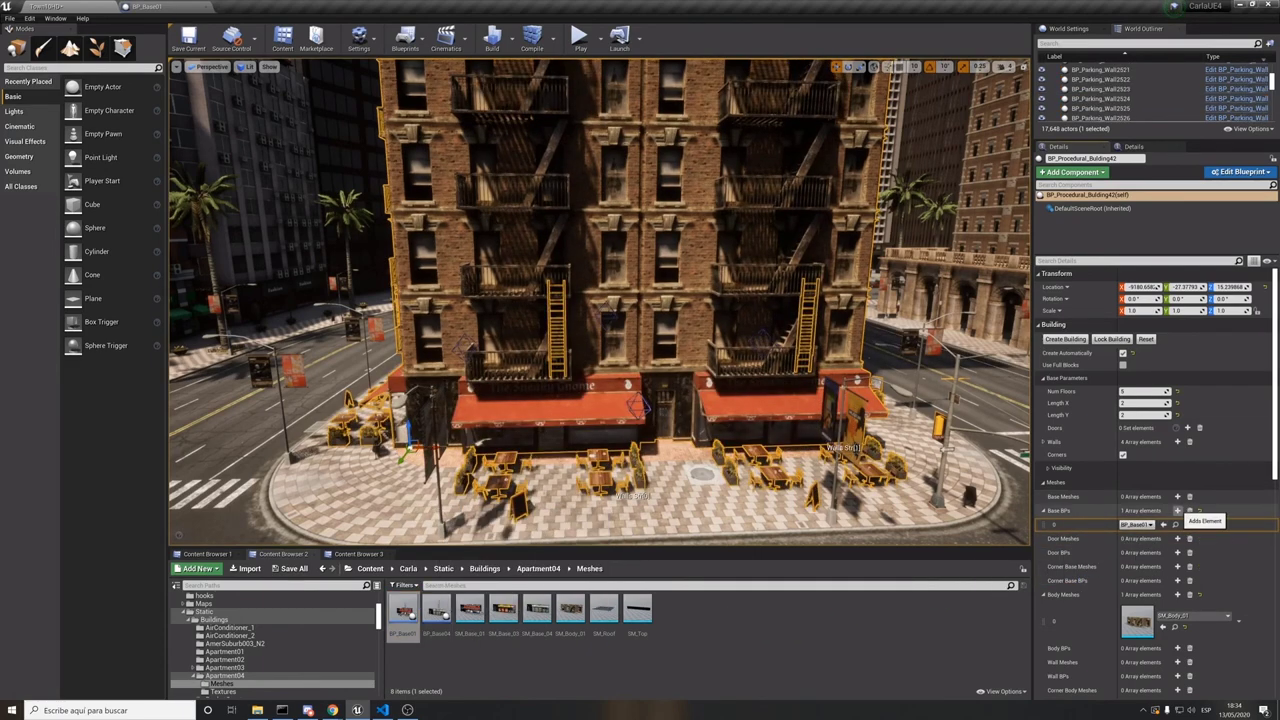
click(1177, 510)
drag(436, 610, 1135, 539)
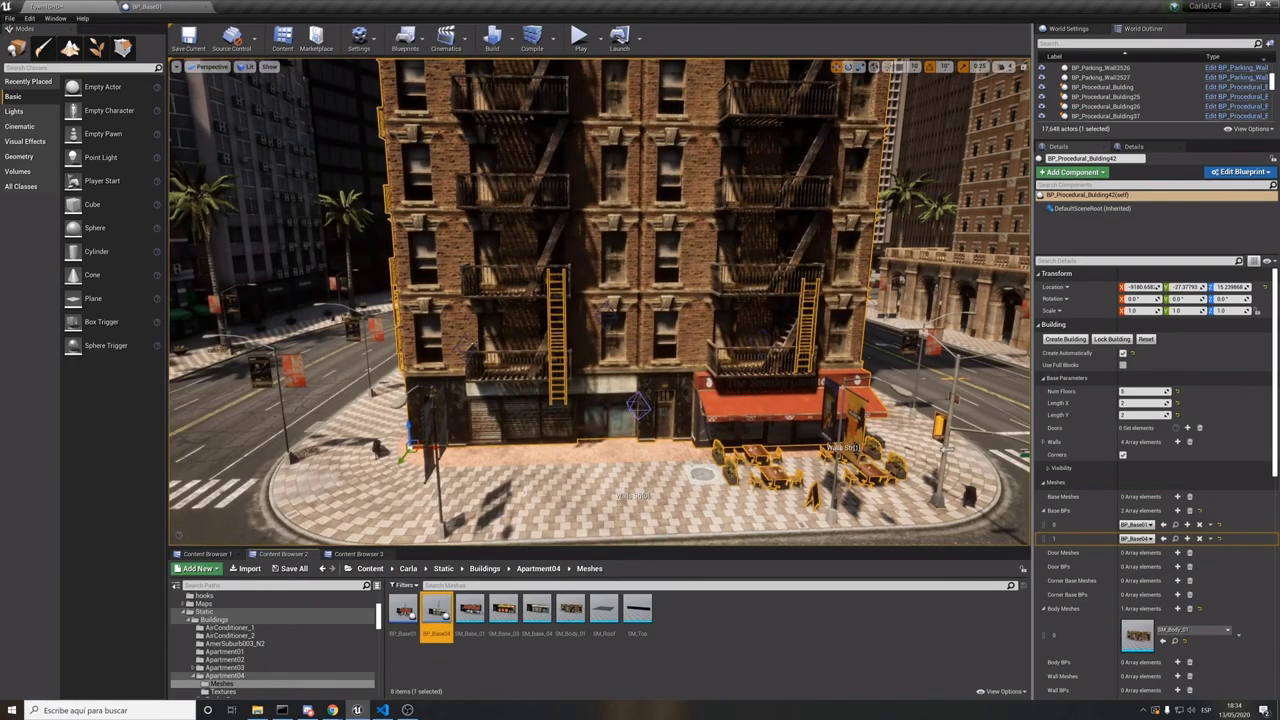
click(1177, 496)
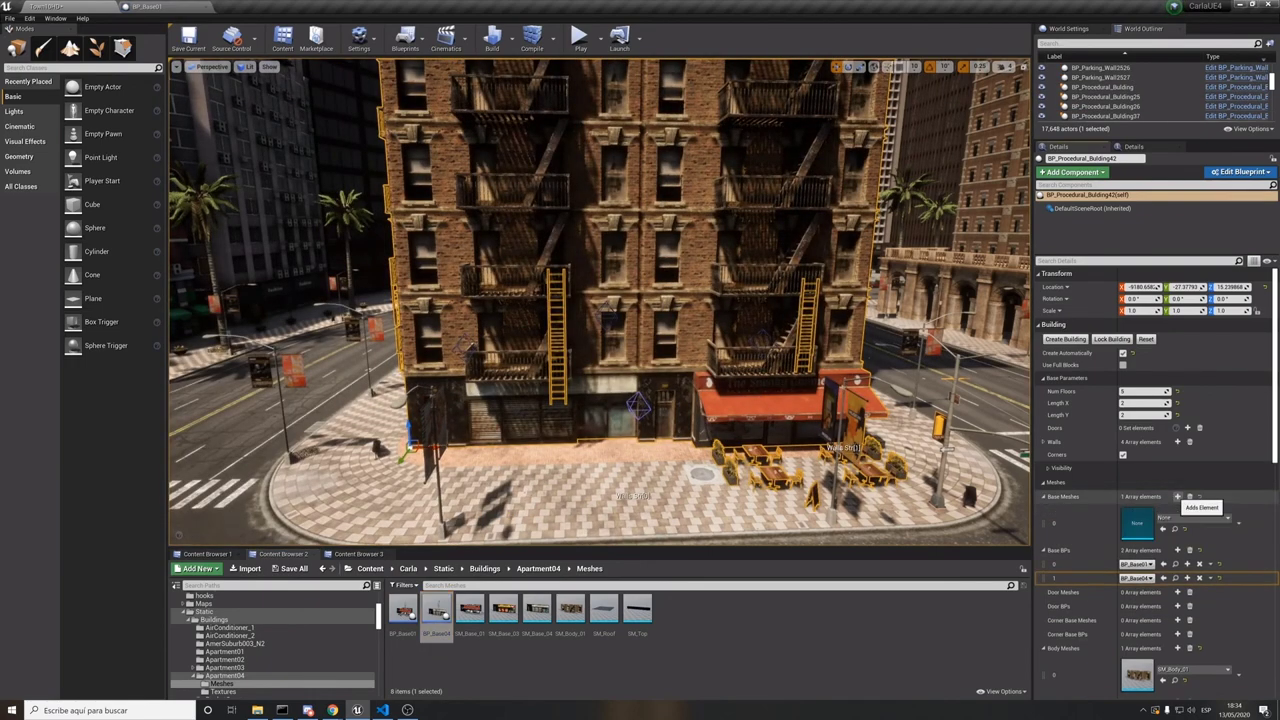
drag(503, 610, 1138, 524)
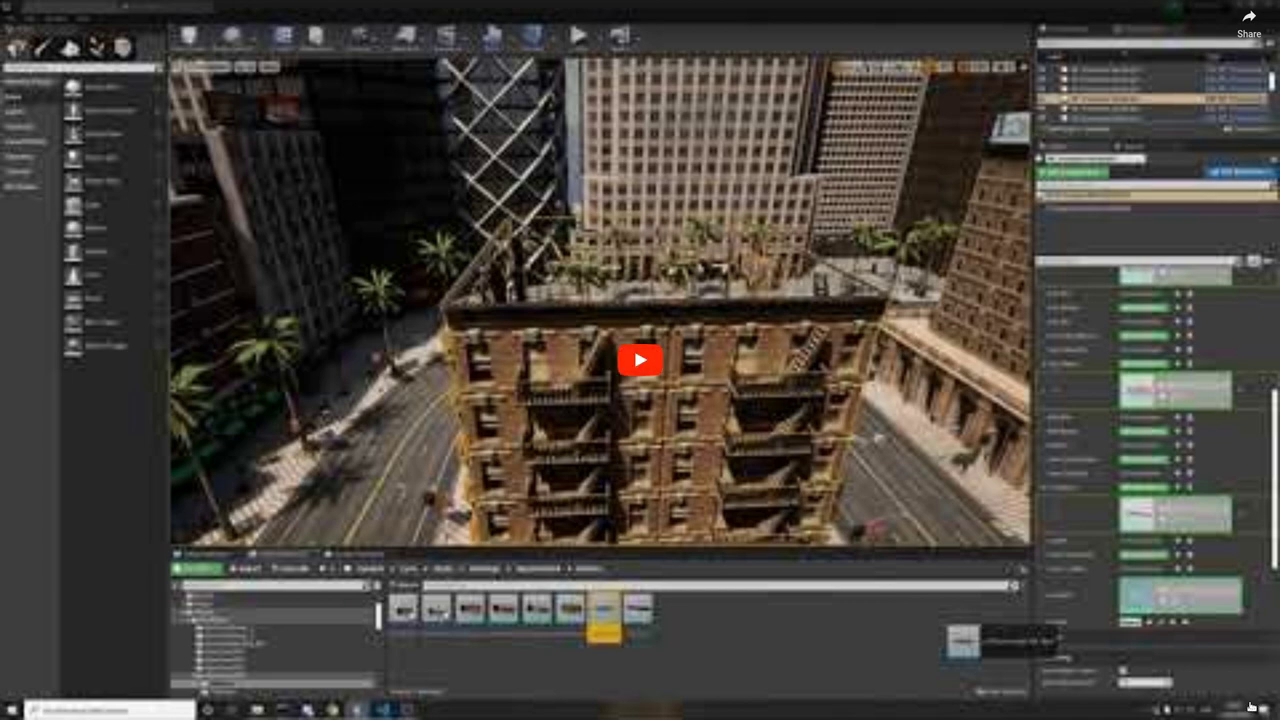
Advance to slide 10, 'Assets -Tools: BP Paint Road'.
key(Right)
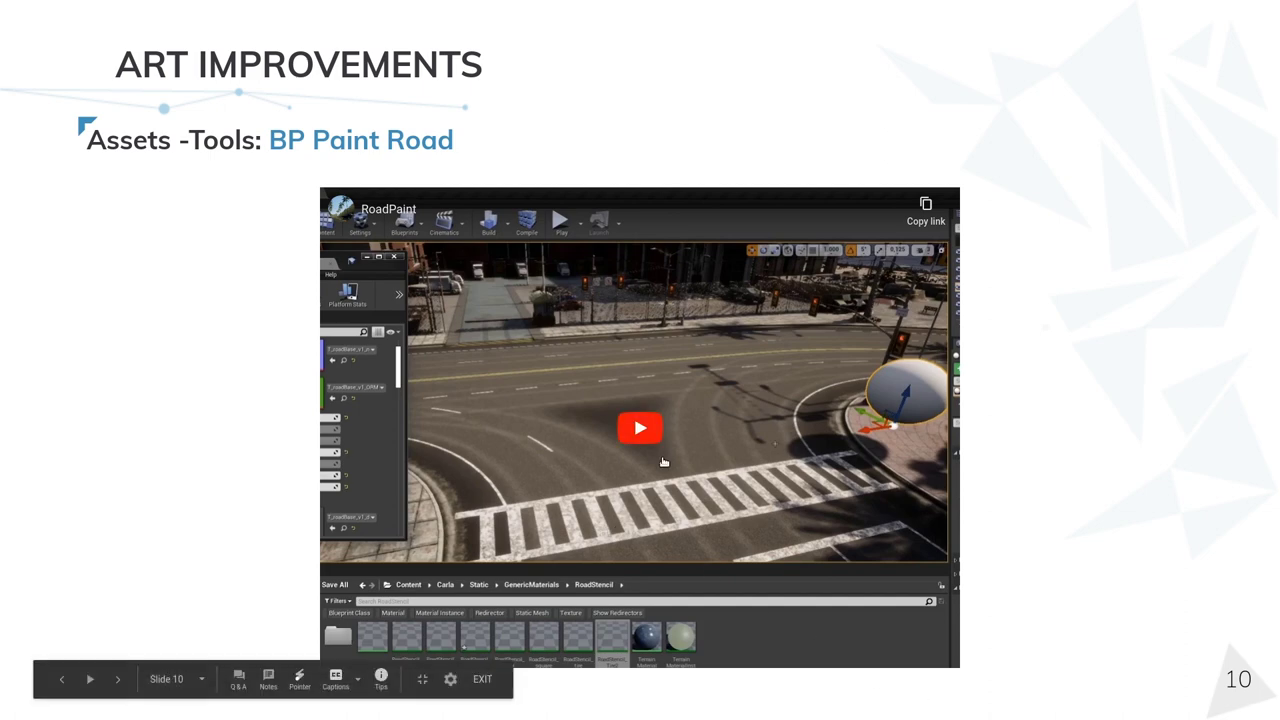
Play the RoadPaint video, briefly switching to full screen and back.
click(662, 432)
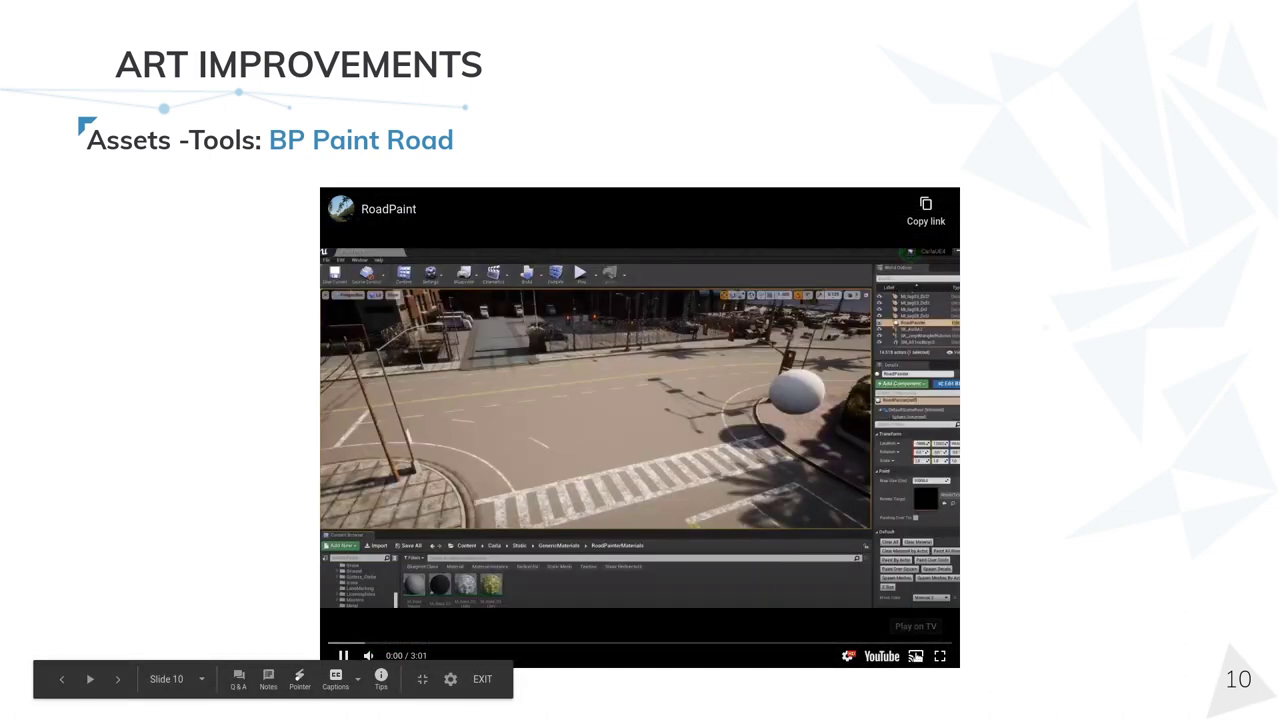
click(940, 662)
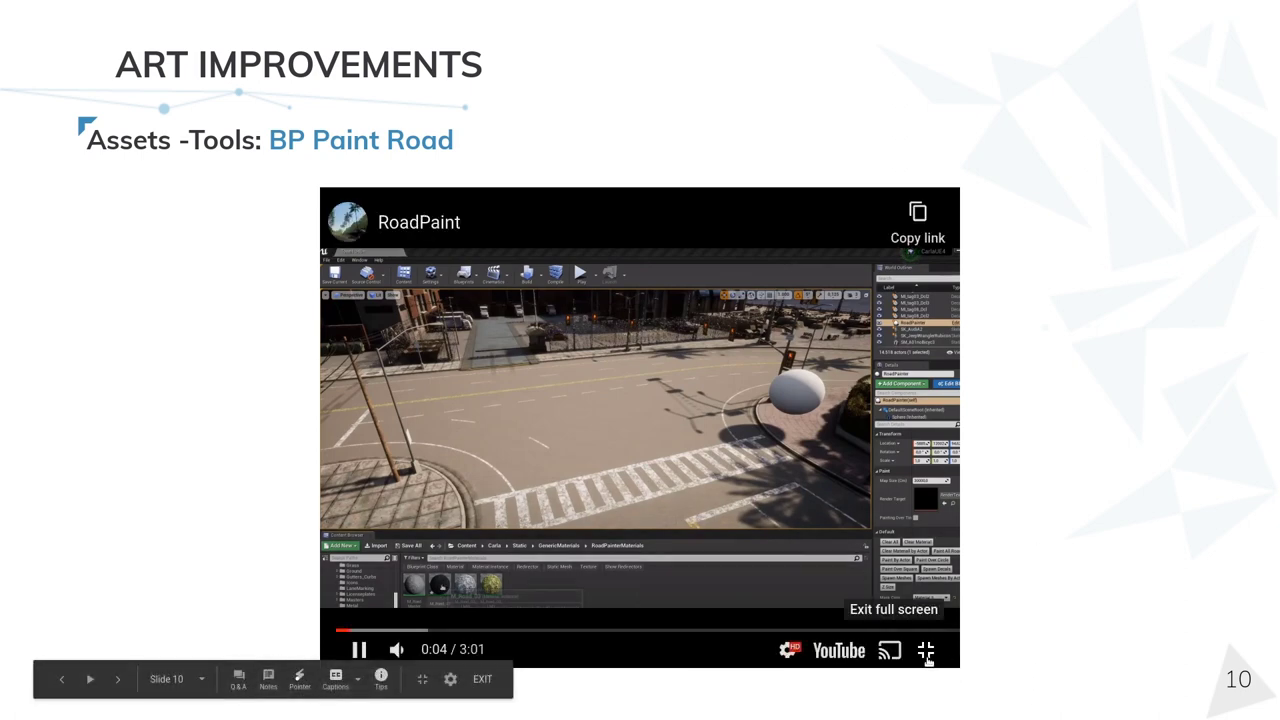
click(926, 652)
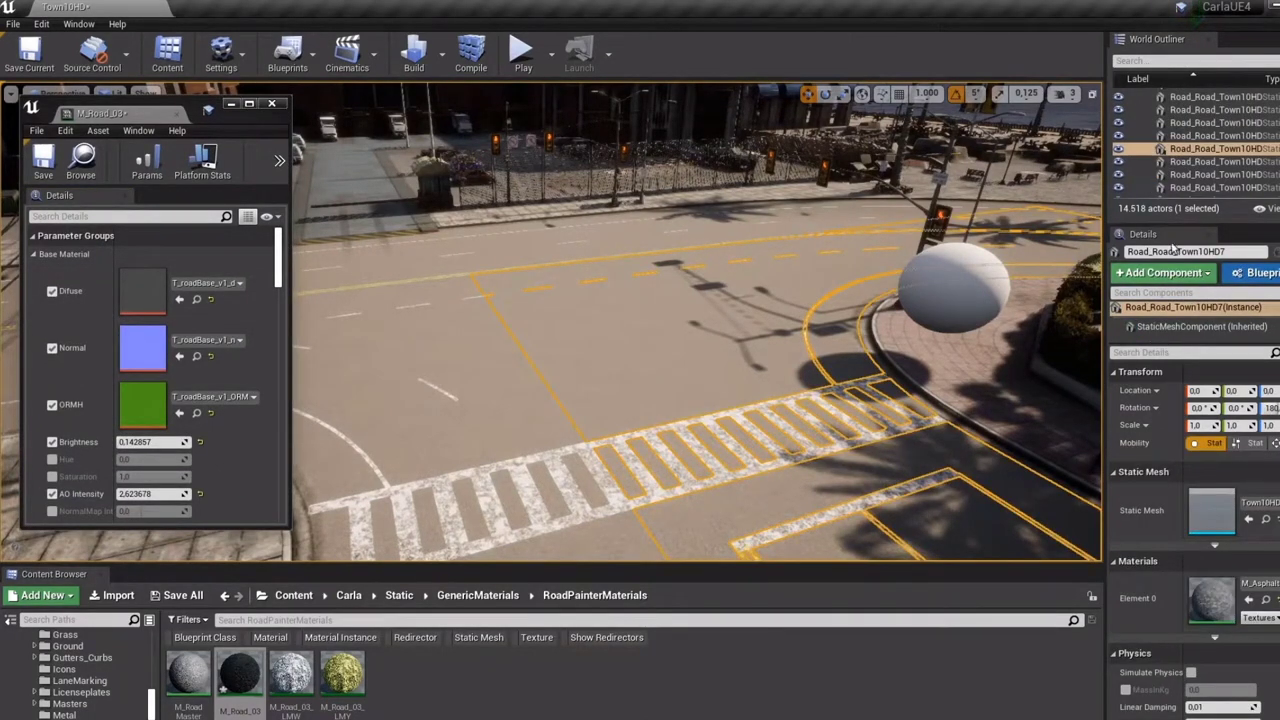
Select all road pieces in the Road folder and apply the M_Road_03 material.
click(1180, 150)
right_click(1196, 150)
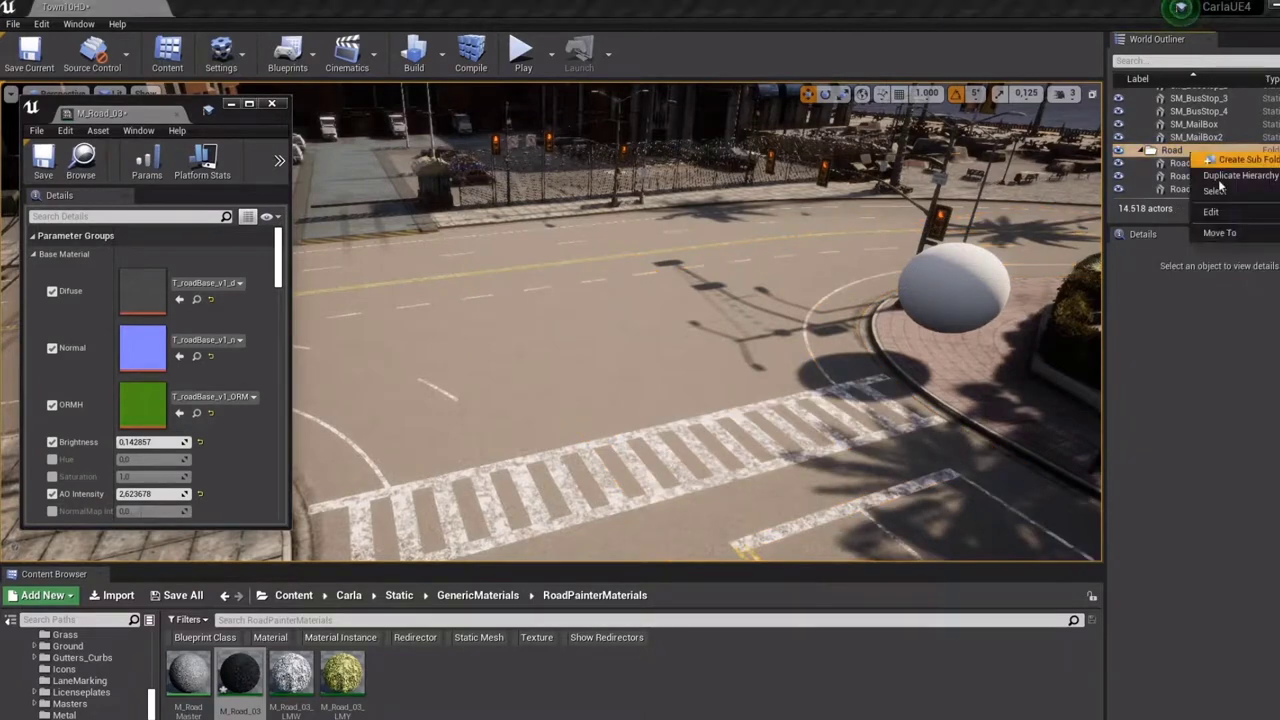
mouse_move(1214, 191)
click(1147, 191)
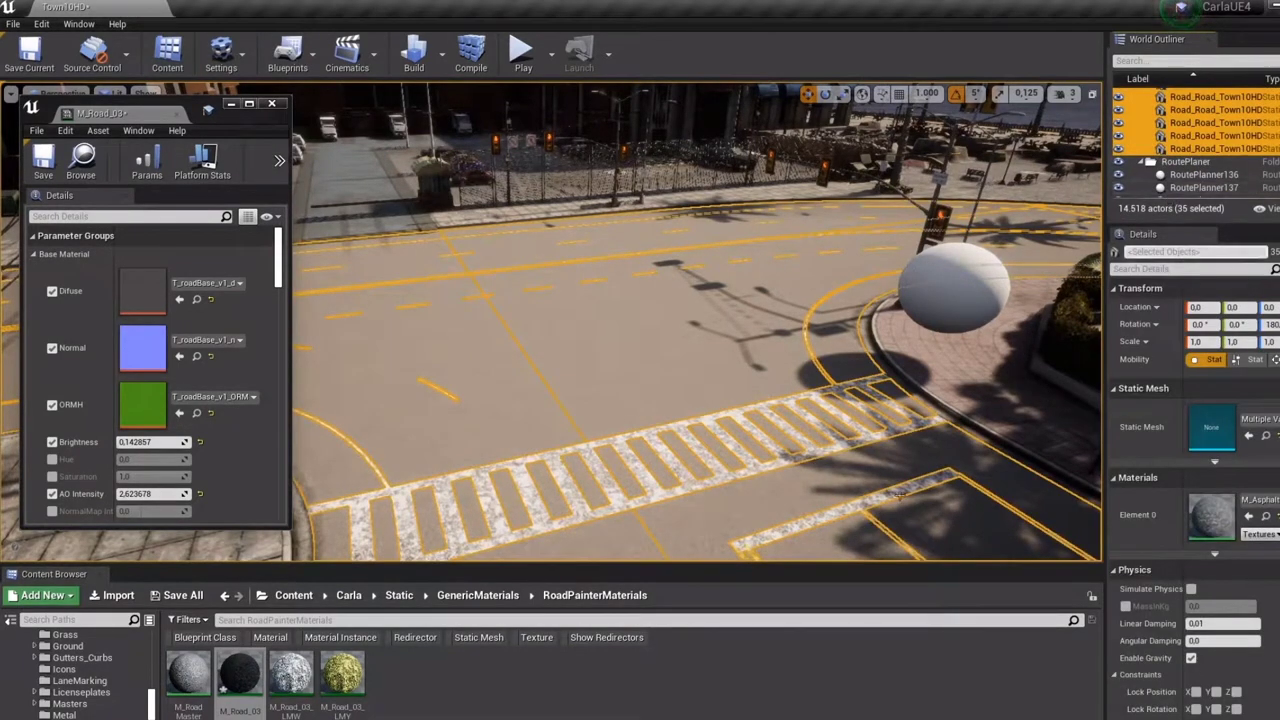
drag(239, 672, 1211, 516)
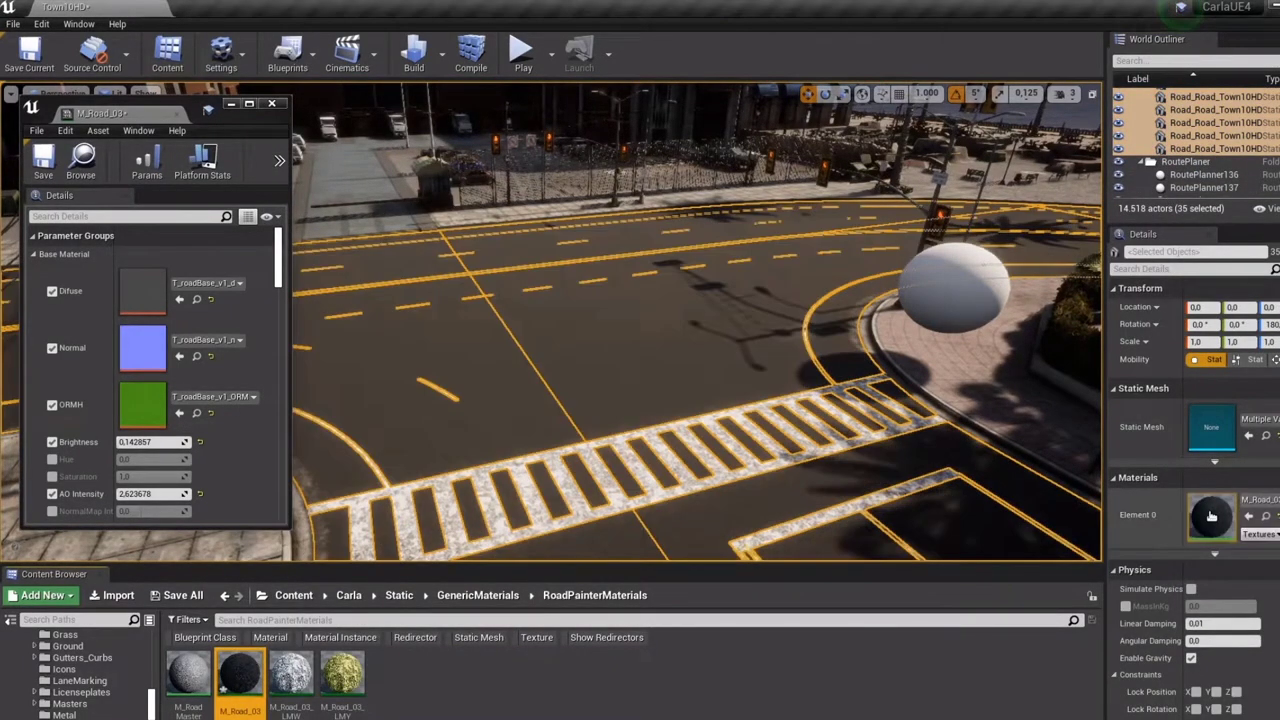
Select the RoadPainter and locate its stencil textures in the Alphas folder.
click(954, 293)
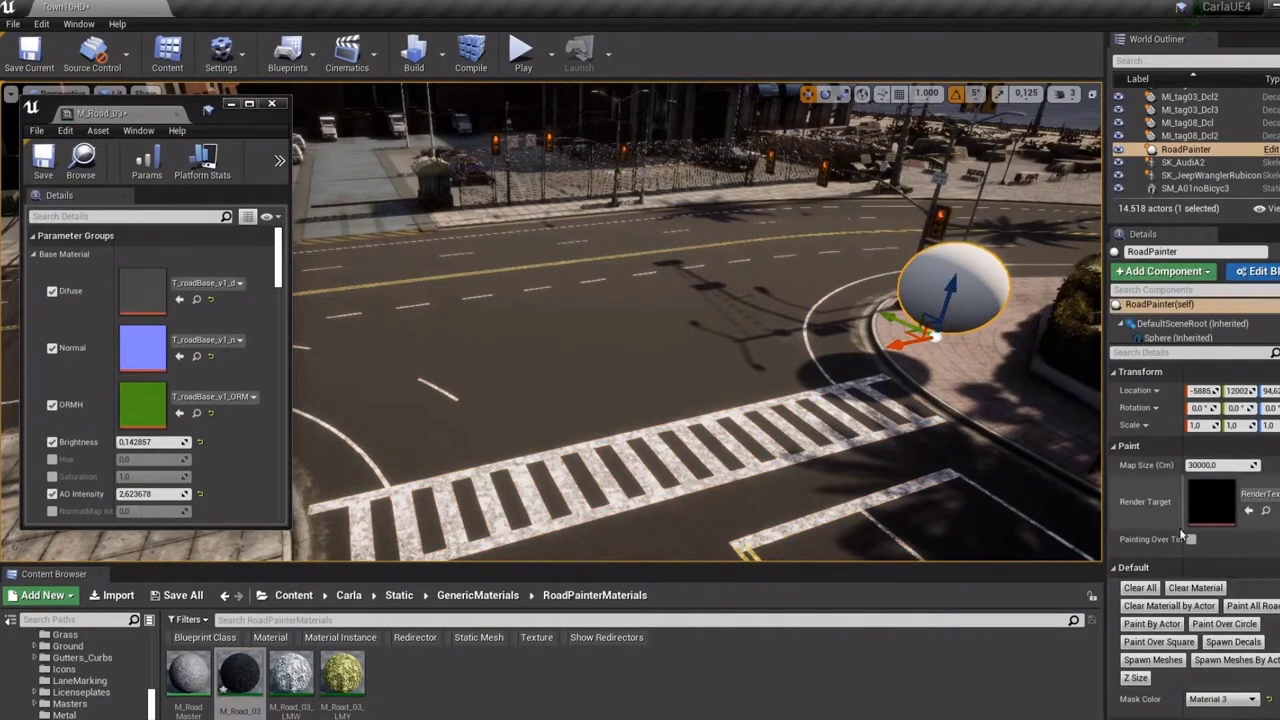
scroll(1210, 575, down, 5)
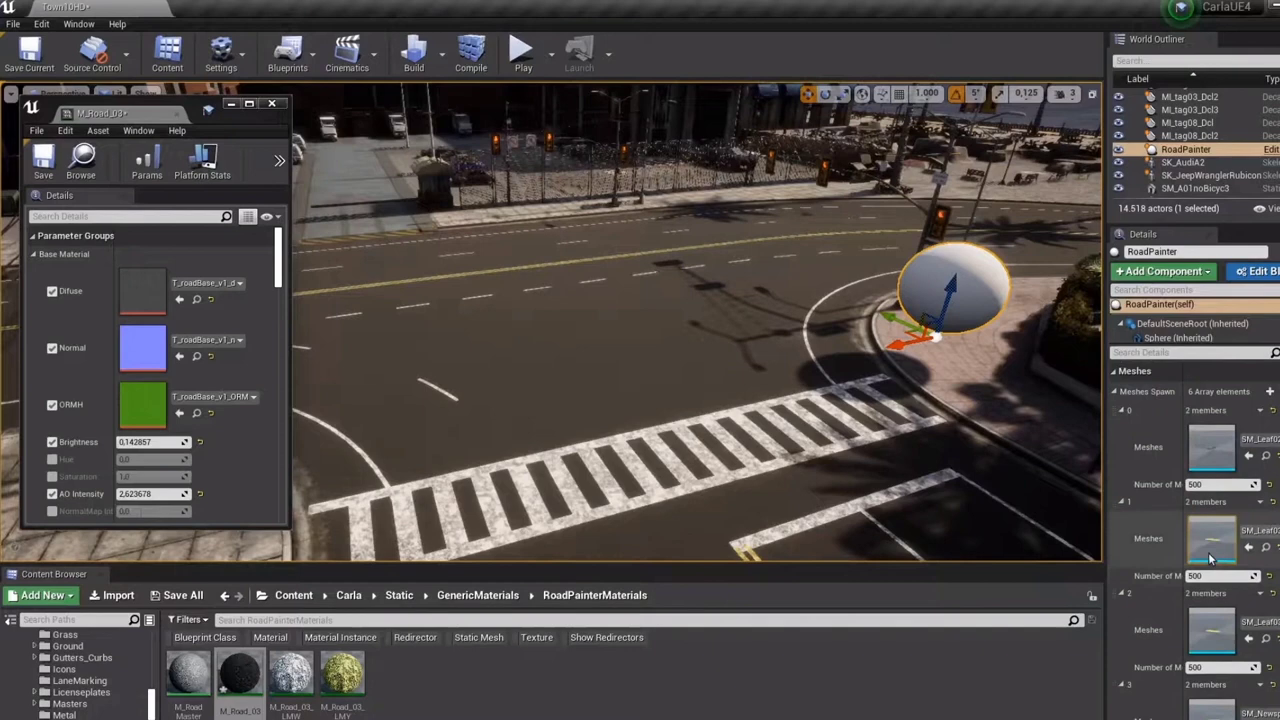
click(1116, 440)
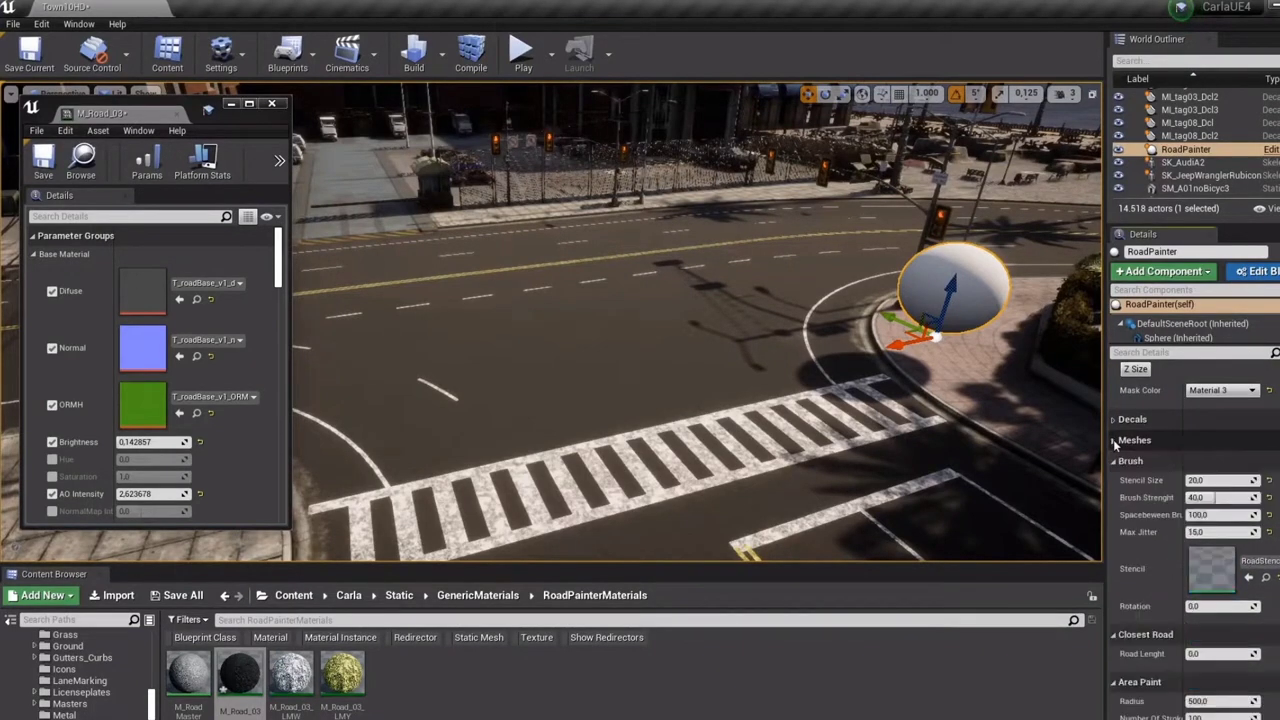
click(1266, 578)
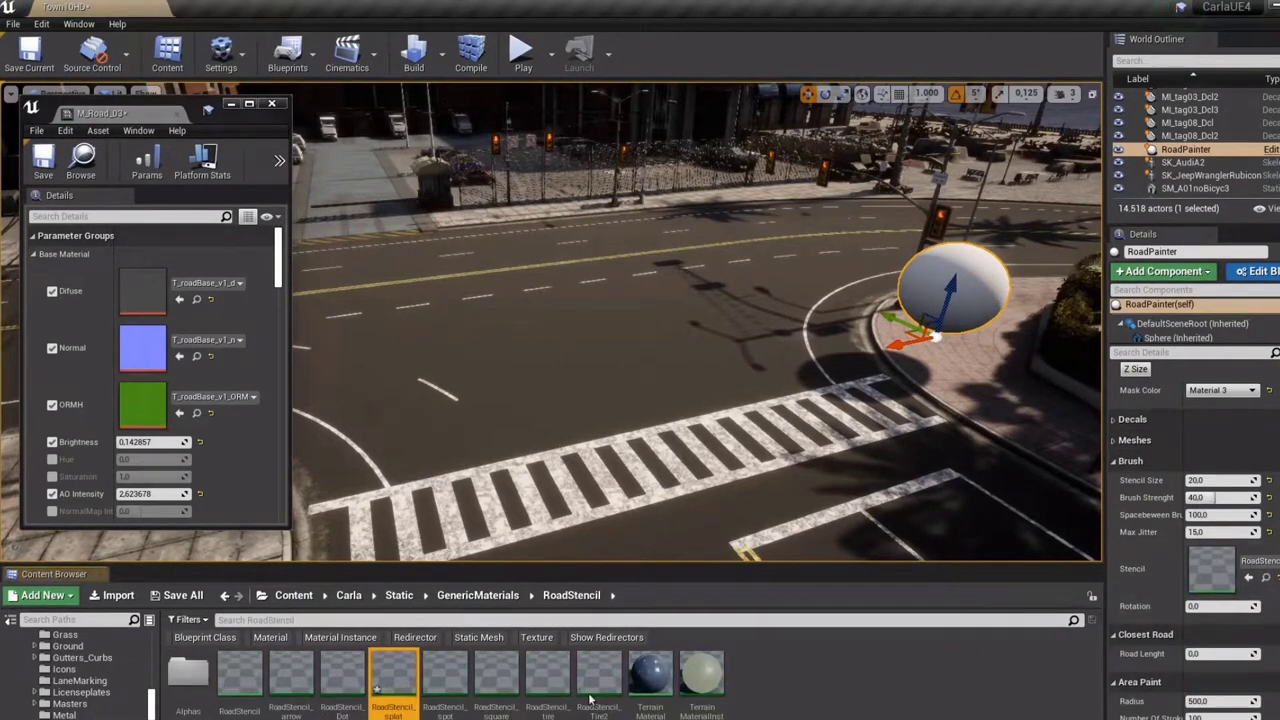
double_click(190, 672)
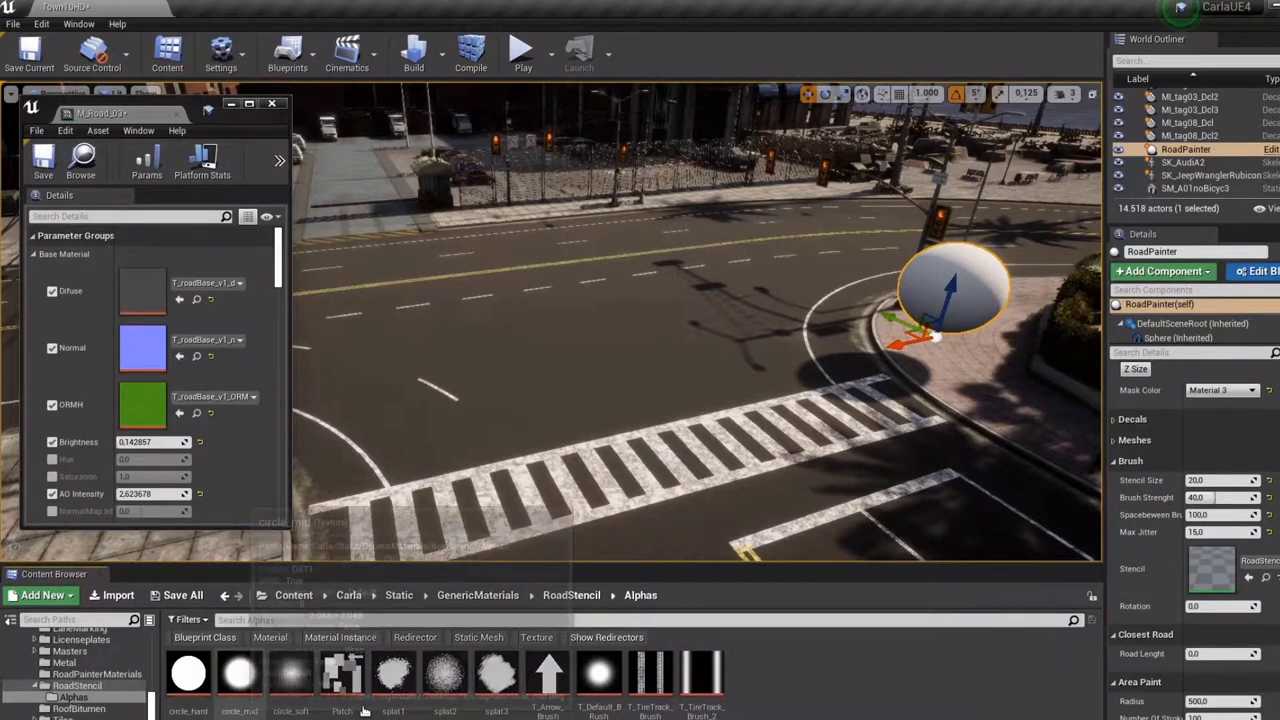
Set mask colour to Material 1, stencil size 50, and paint all roads.
scroll(1190, 520, up, 2)
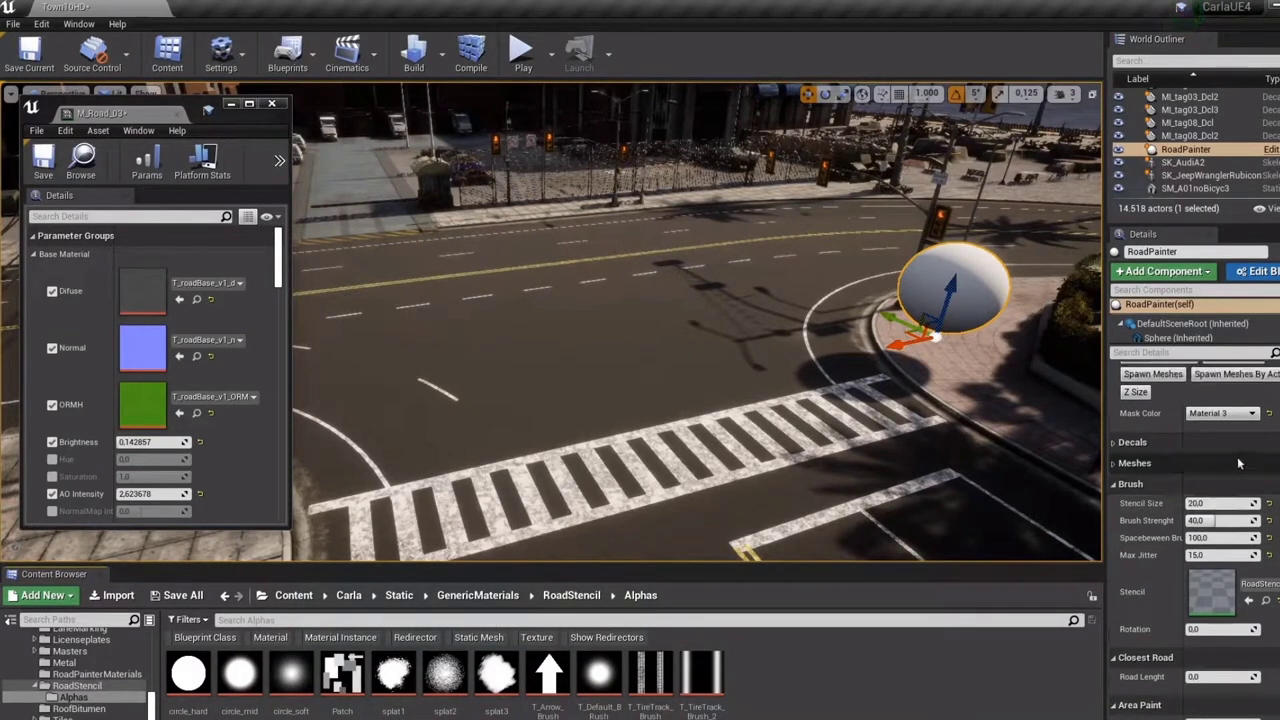
click(1232, 438)
click(1232, 449)
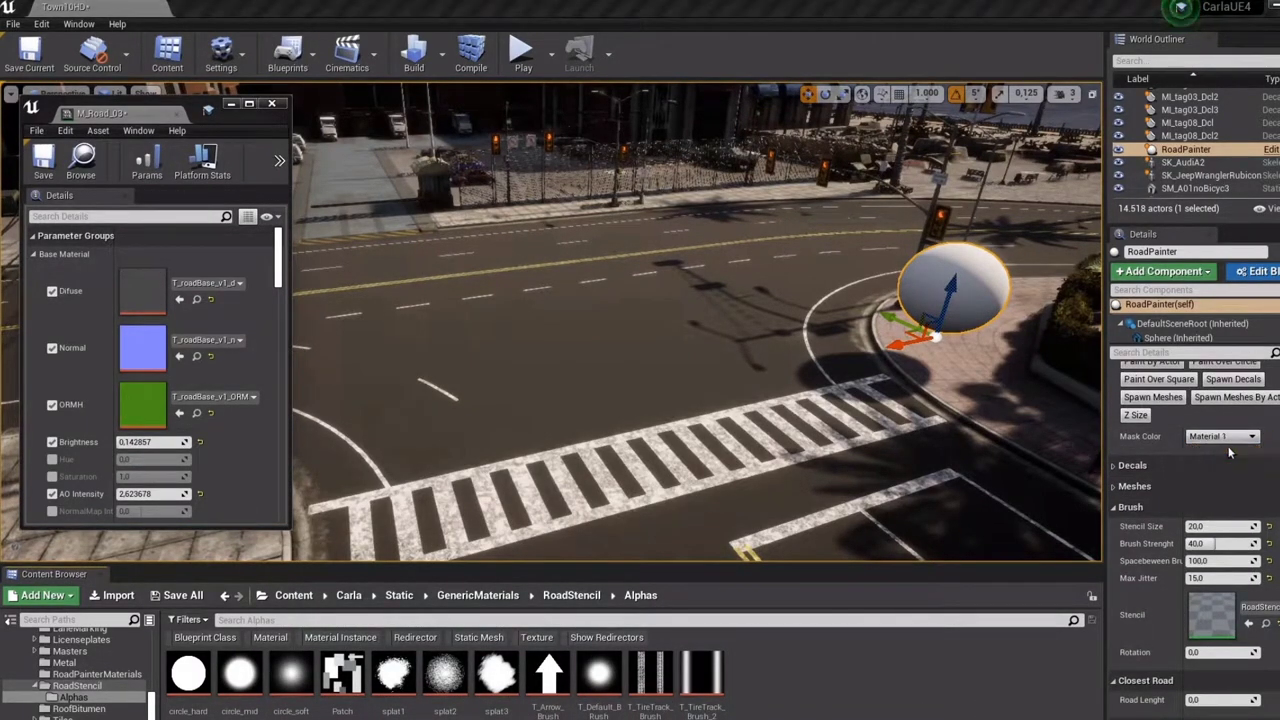
click(1265, 624)
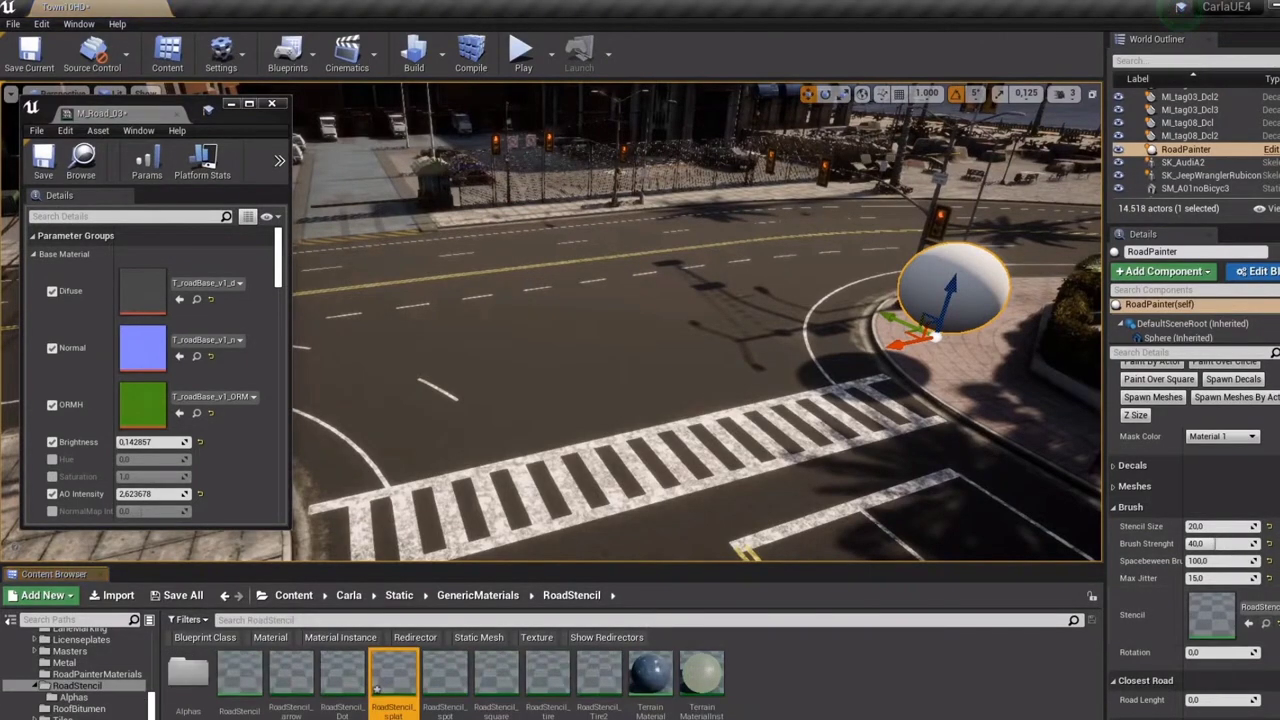
click(1217, 527)
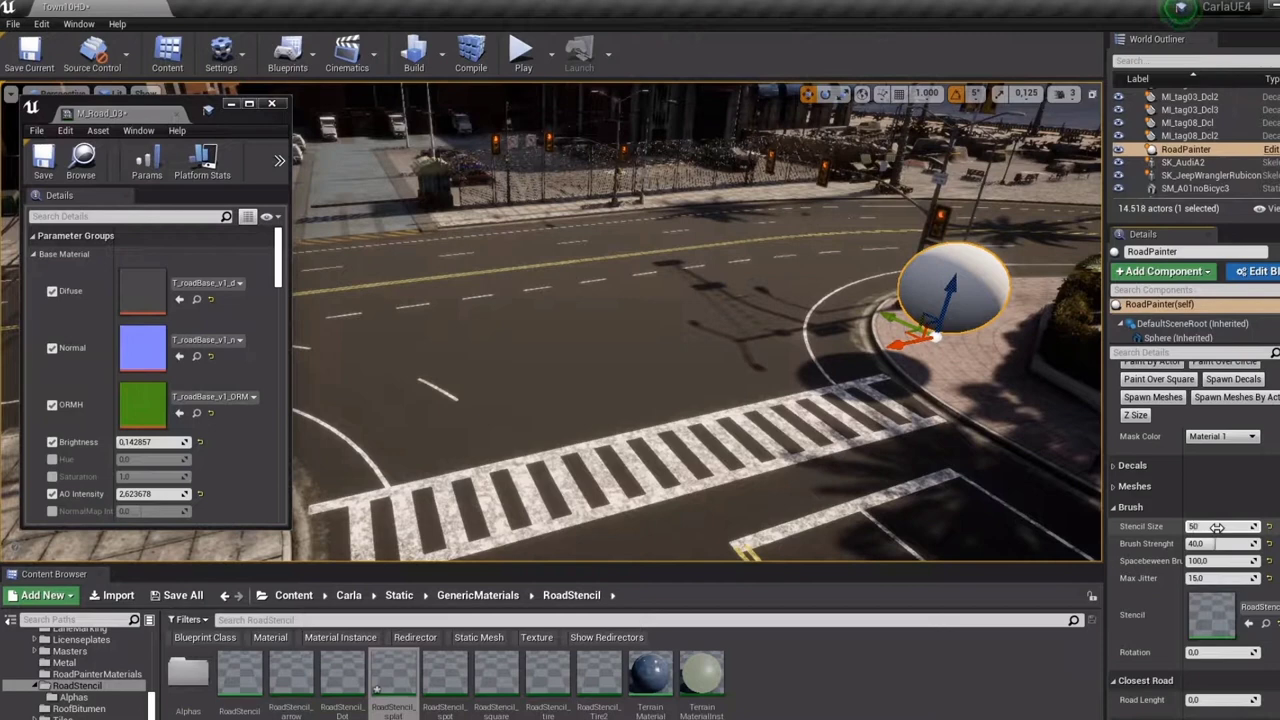
key(Tab)
text(1)
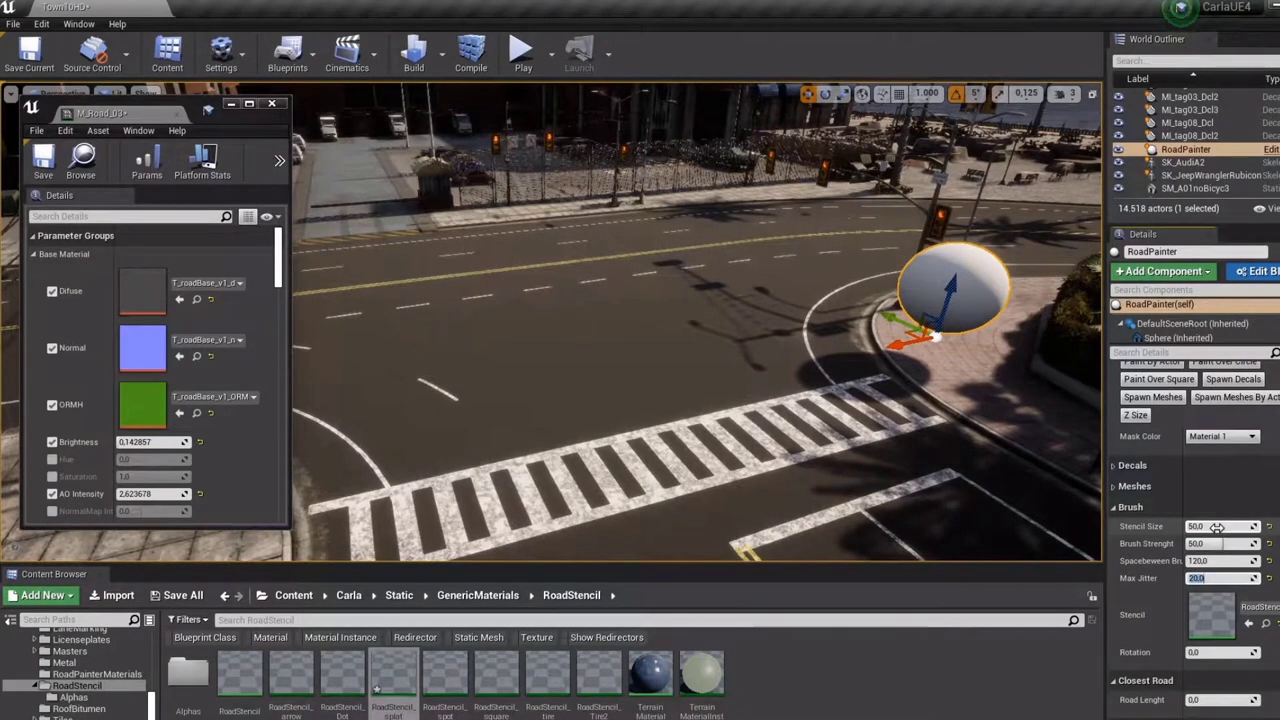
scroll(1217, 527, up, 3)
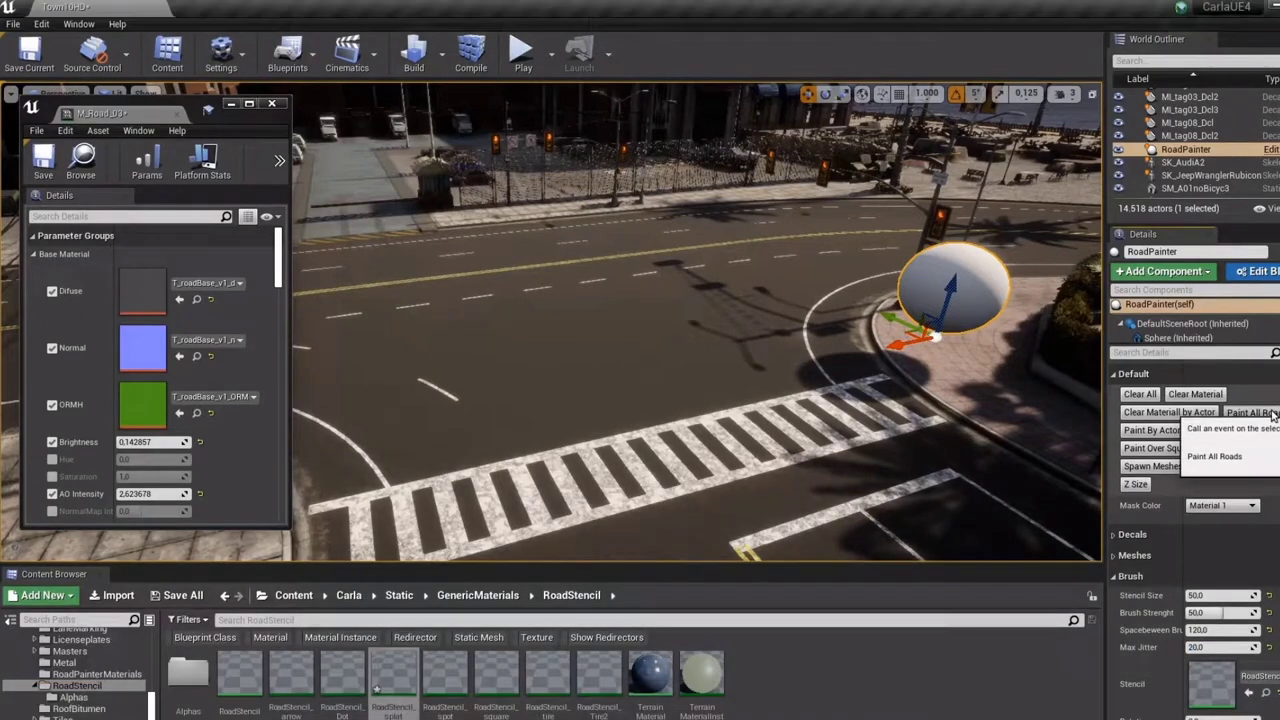
click(1262, 413)
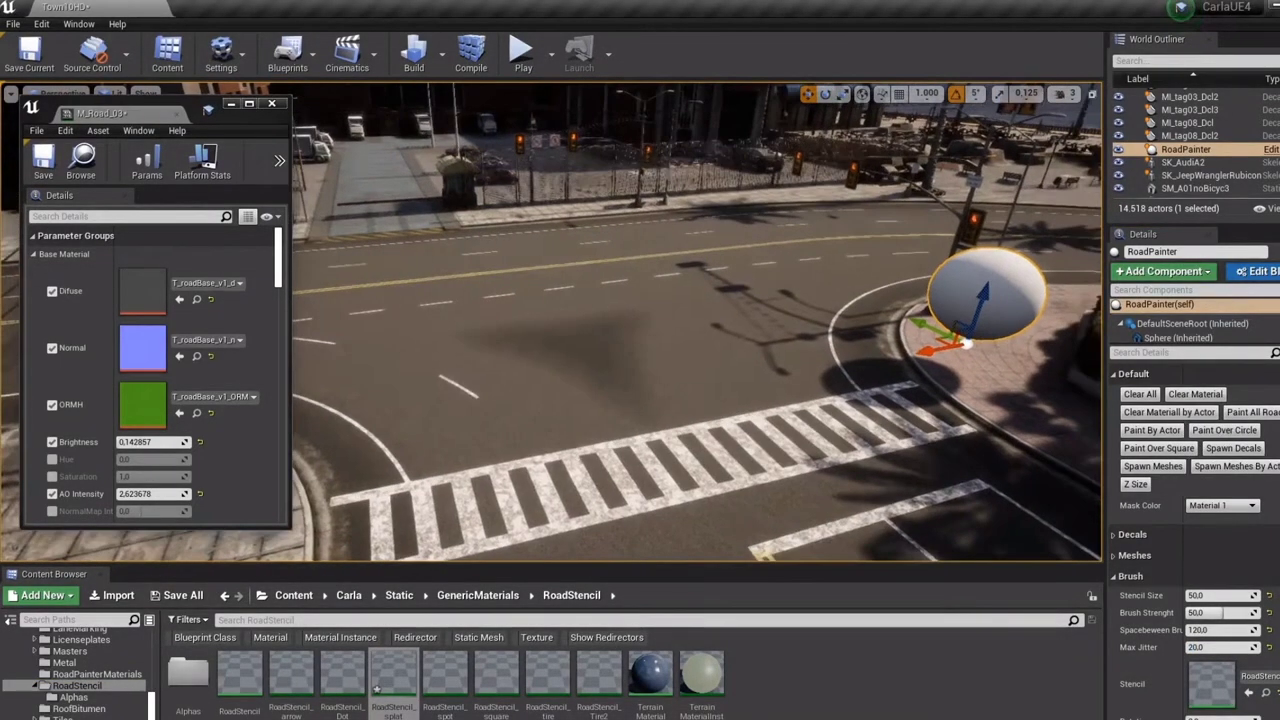
Set the road material's Brightness to 0.
scroll(1240, 440, up, 2)
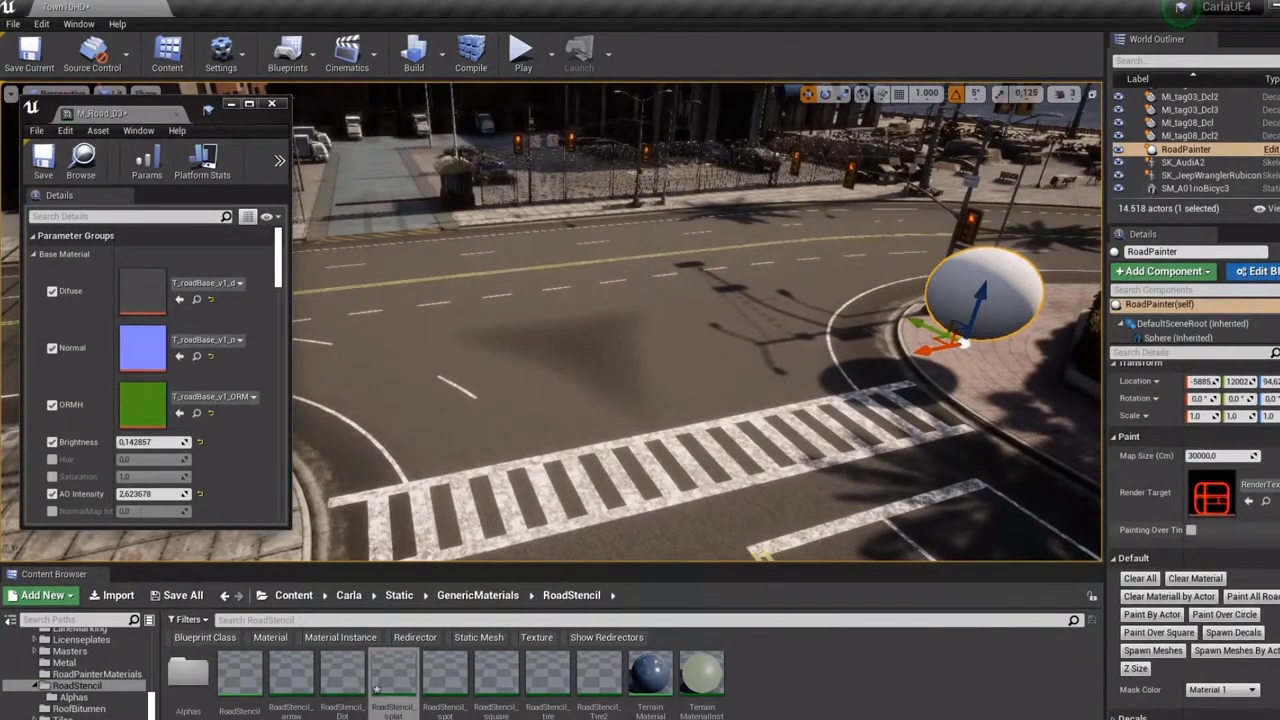
drag(279, 260, 286, 296)
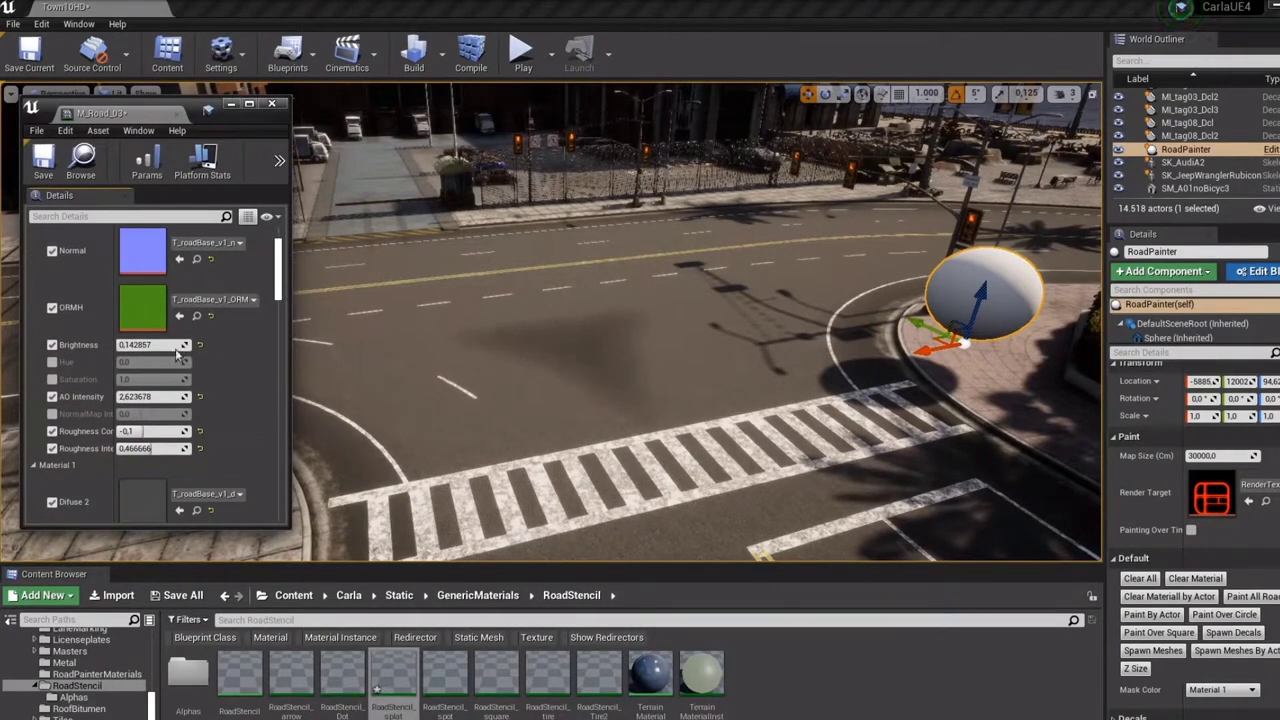
click(150, 344)
text(0)
key(Return)
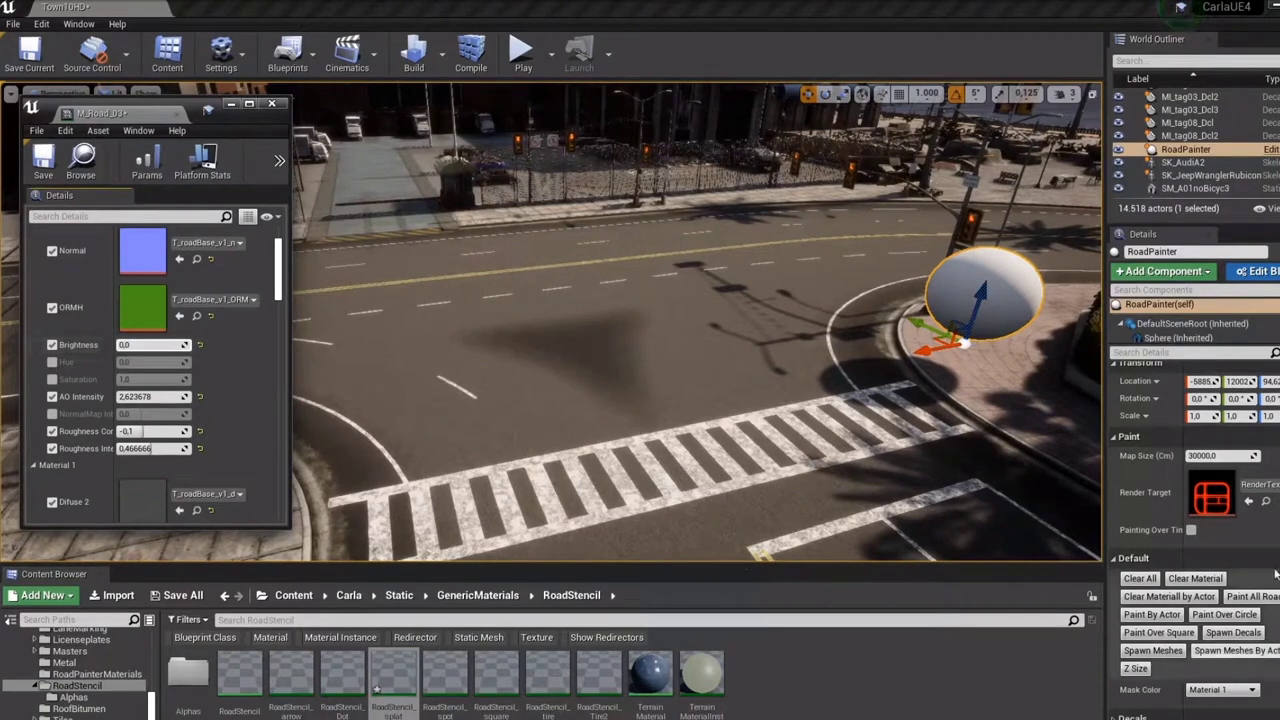
Set mask colour to Material 2 and choose the RoadStencil_Tire2 stencil.
click(1222, 689)
click(1210, 711)
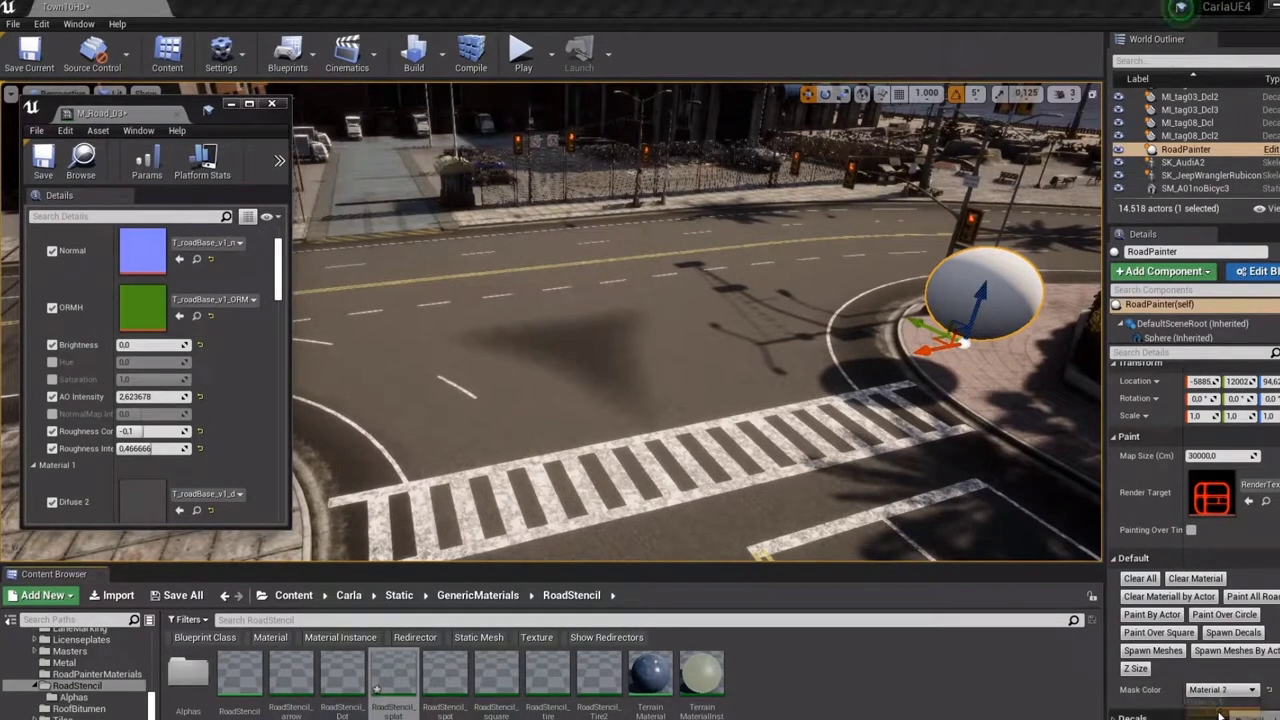
scroll(1245, 600, down, 3)
scroll(1256, 548, up, 1)
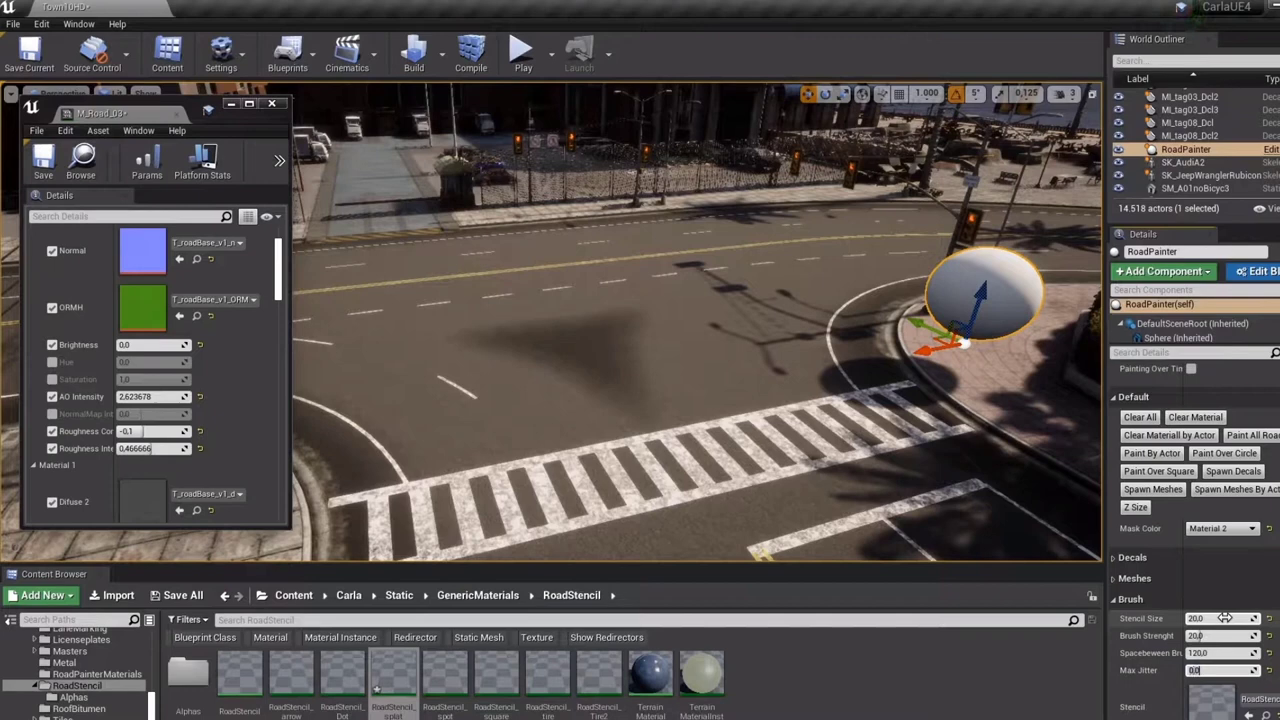
click(393, 675)
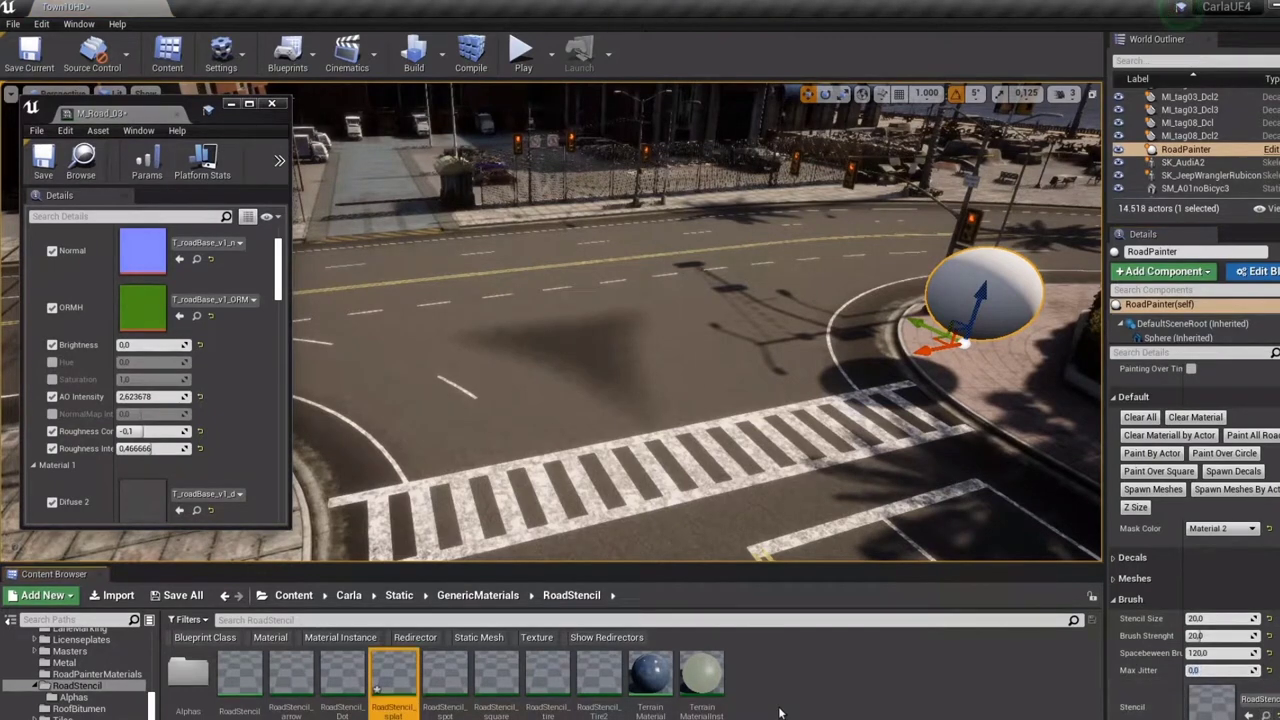
click(599, 675)
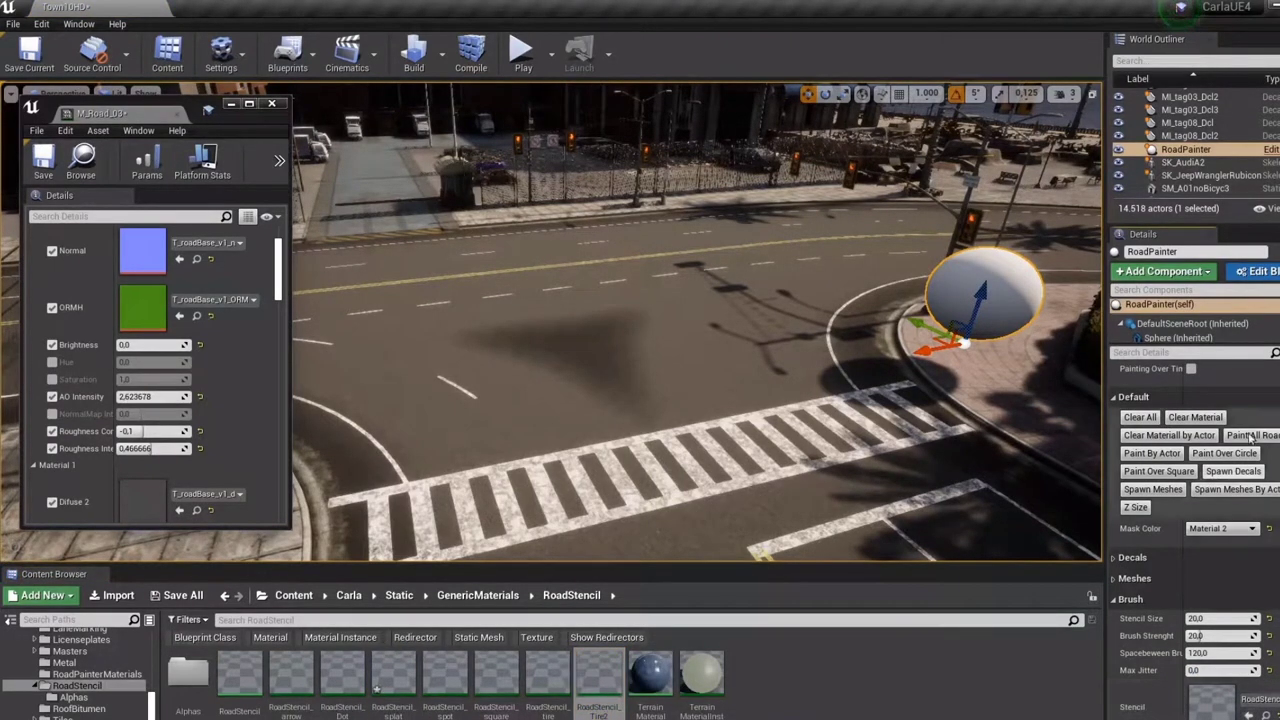
Focus a road, select the RoadPainter by the crosswalk, and skip the video ahead.
right_click(929, 406)
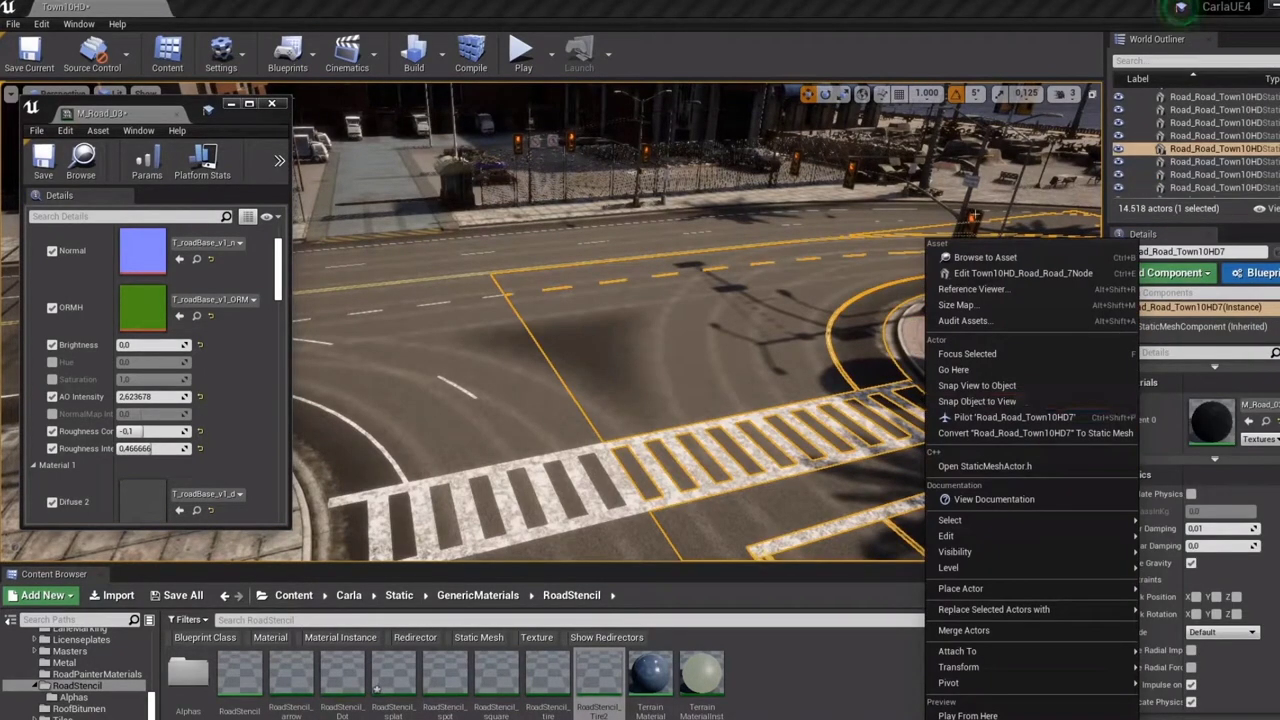
click(967, 353)
click(974, 352)
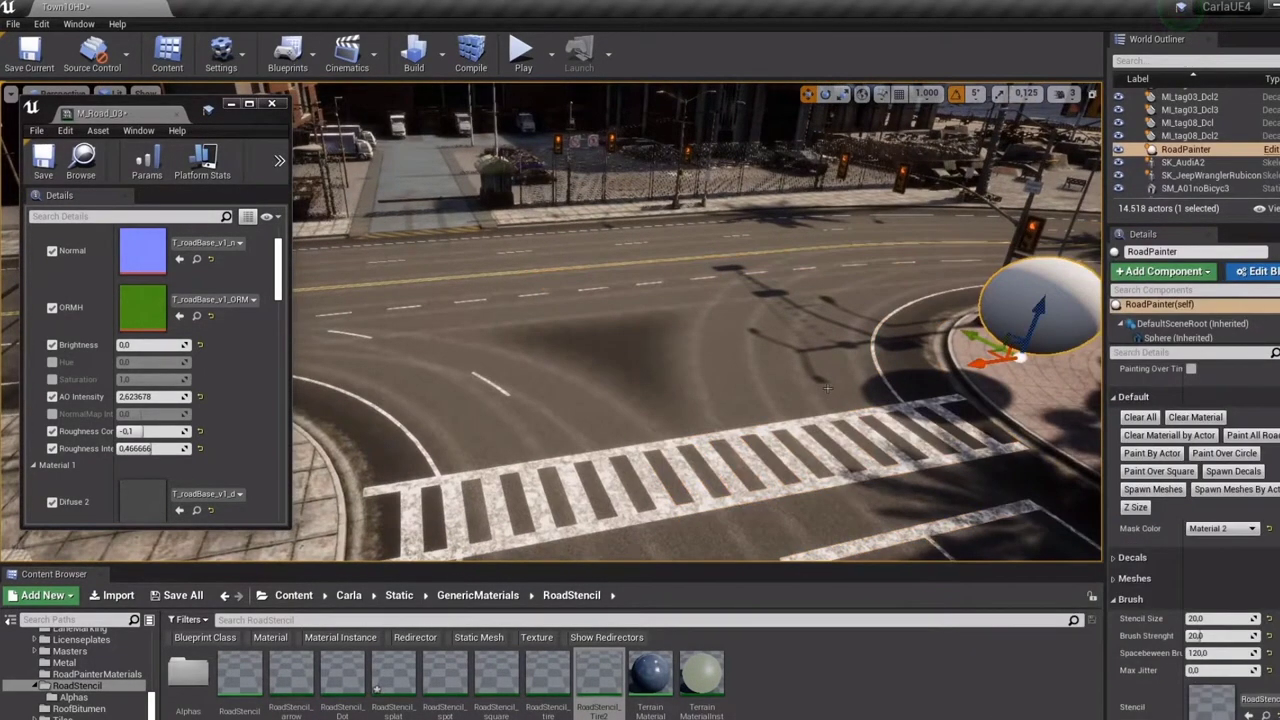
middle_drag(843, 383, 811, 385)
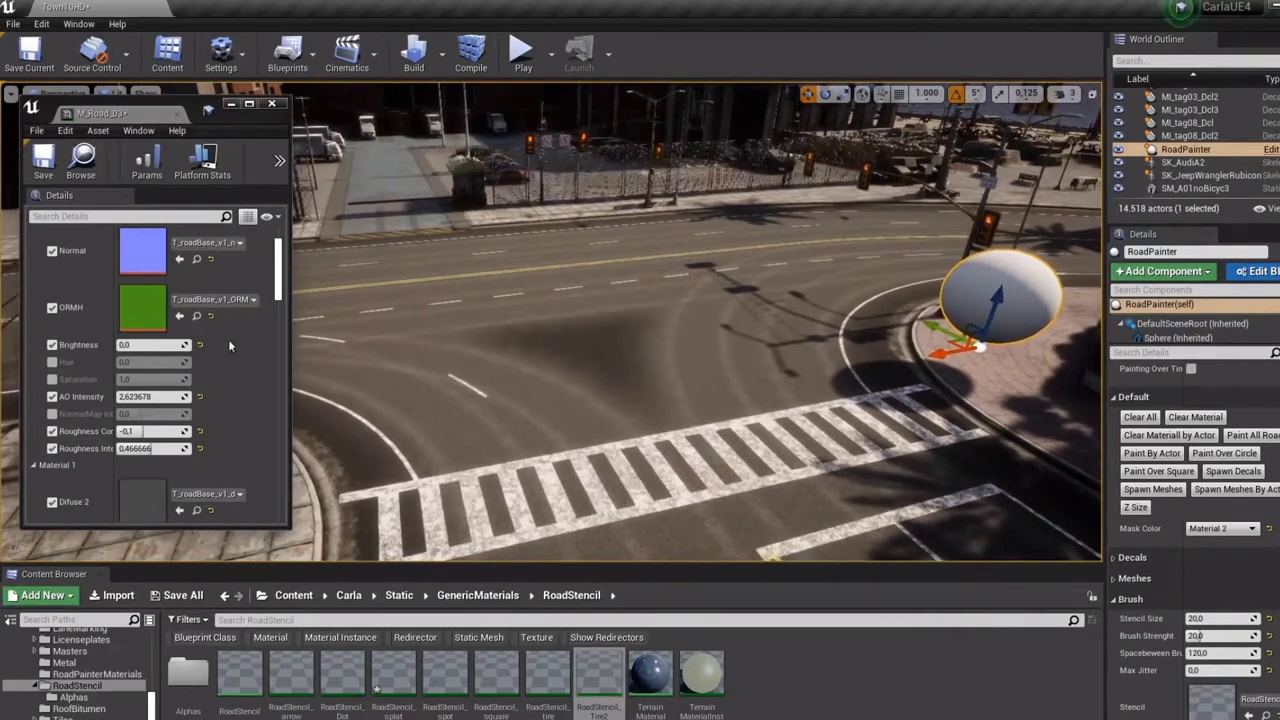
scroll(229, 345, down, 10)
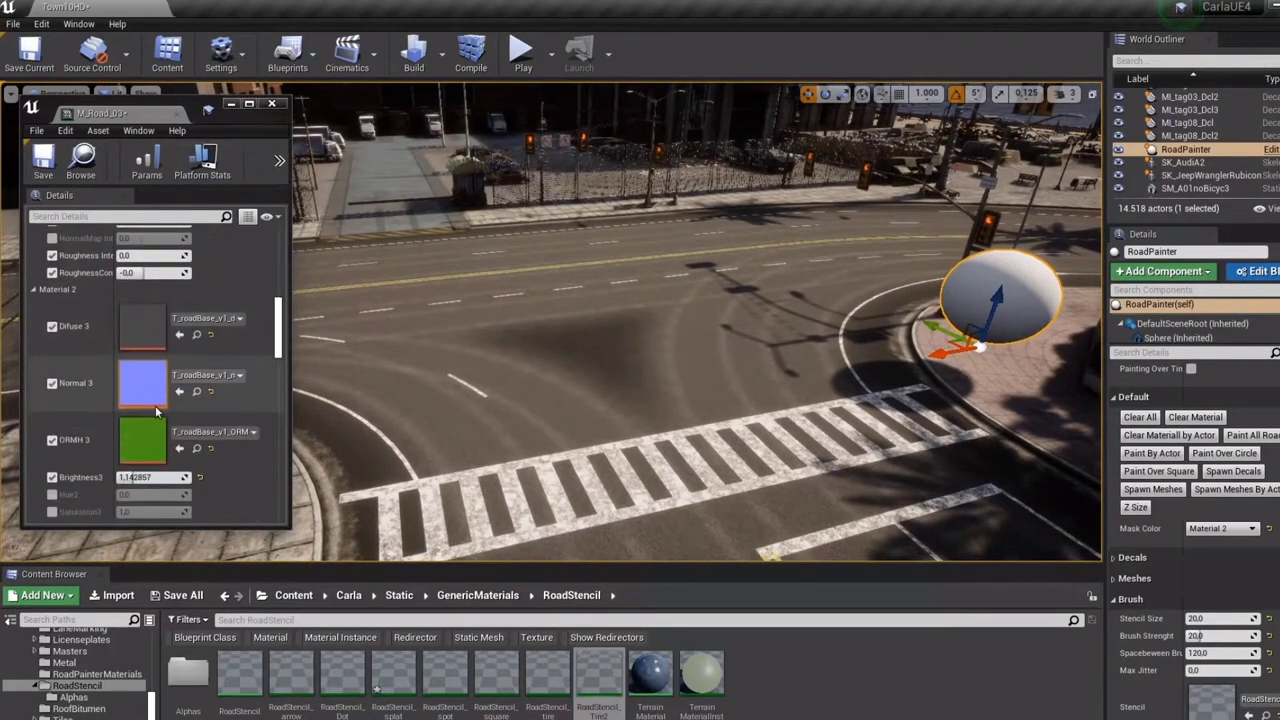
scroll(156, 410, down, 3)
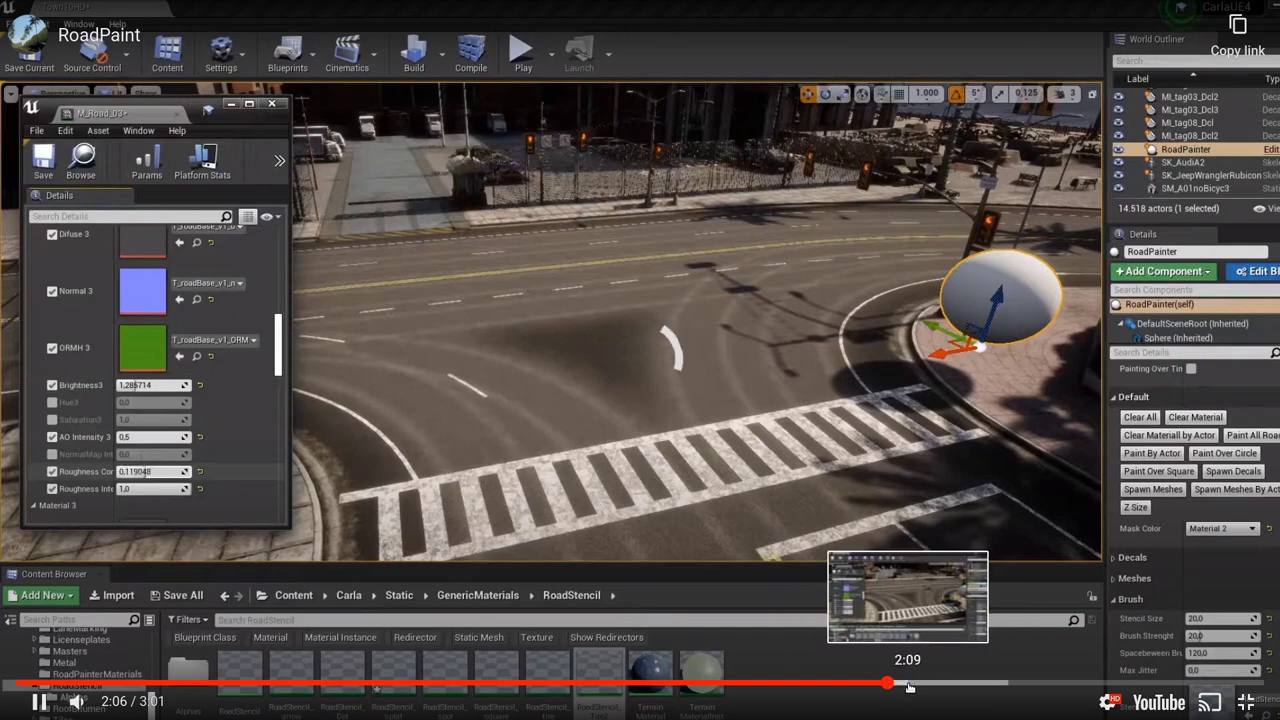
click(890, 687)
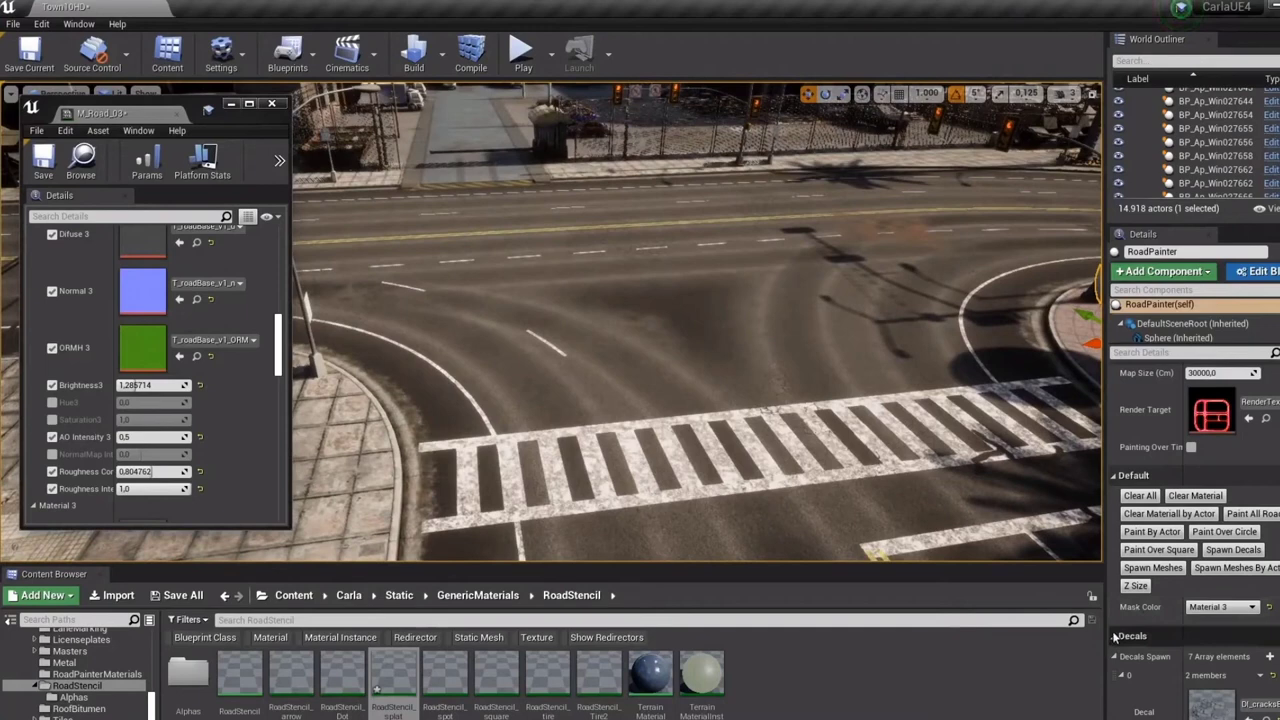
Collapse Decals and expand Meshes, its spawn elements list, and element 0.
click(1114, 636)
click(1116, 658)
scroll(1146, 618, down, 2)
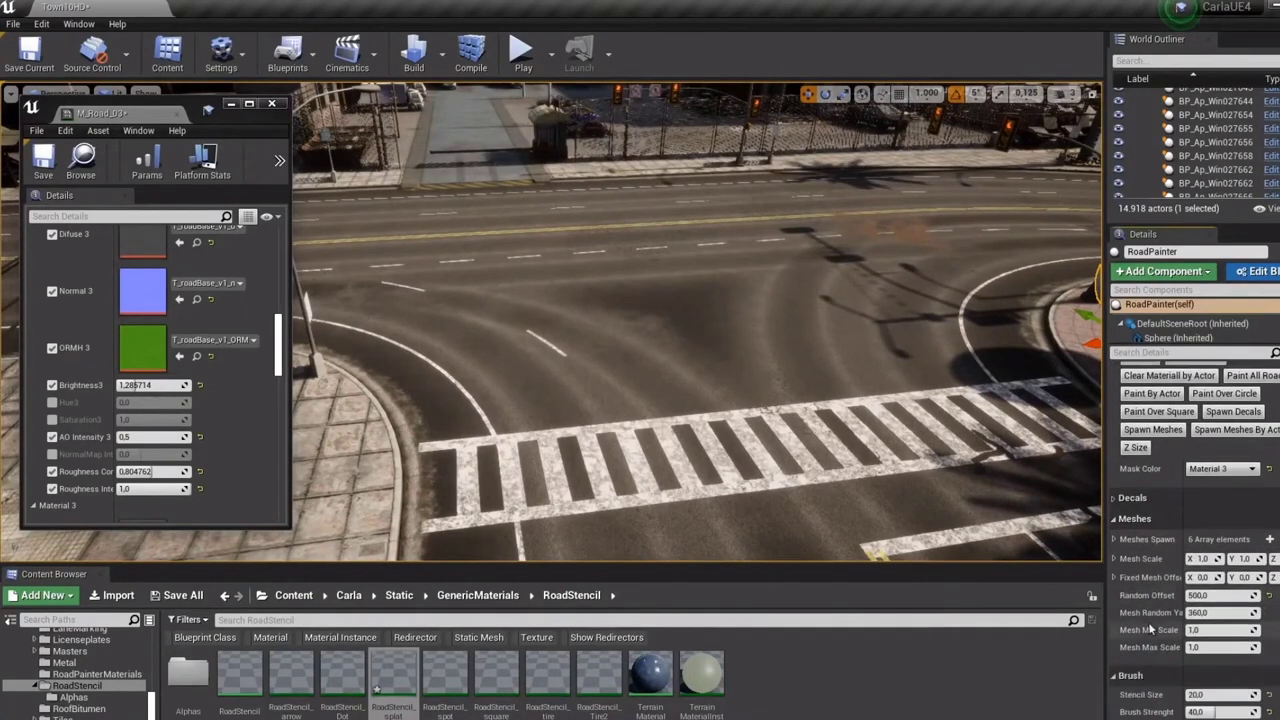
scroll(1150, 627, down, 2)
click(1115, 470)
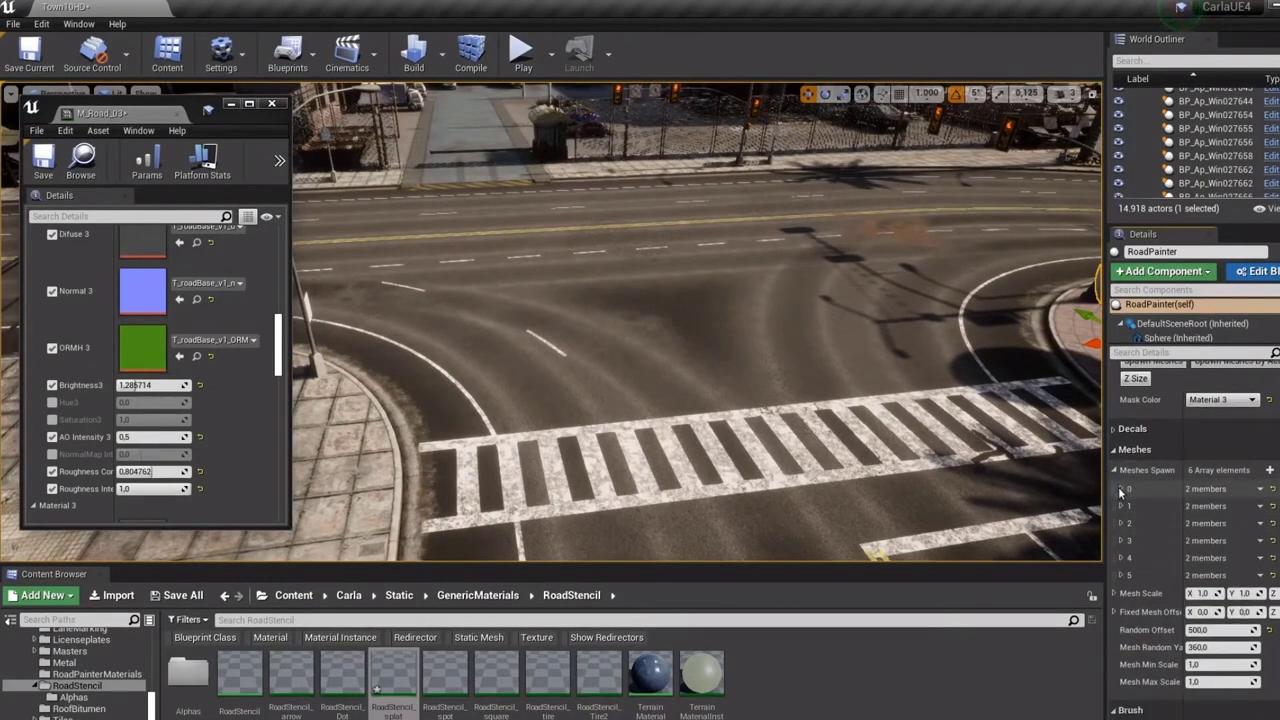
click(1120, 490)
Expand mesh spawn element 4, fly over the crosswalk, and exit full screen.
scroll(1130, 555, down, 1)
click(1121, 586)
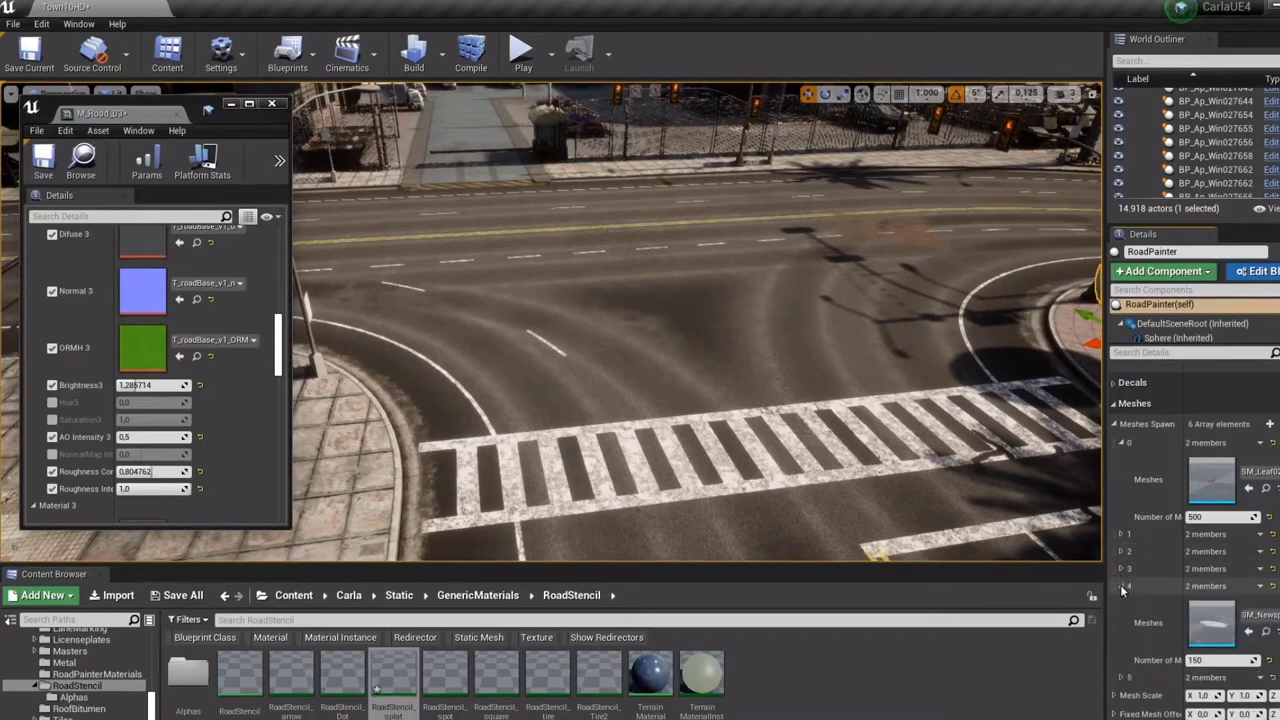
scroll(1160, 590, down, 2)
scroll(1242, 537, up, 7)
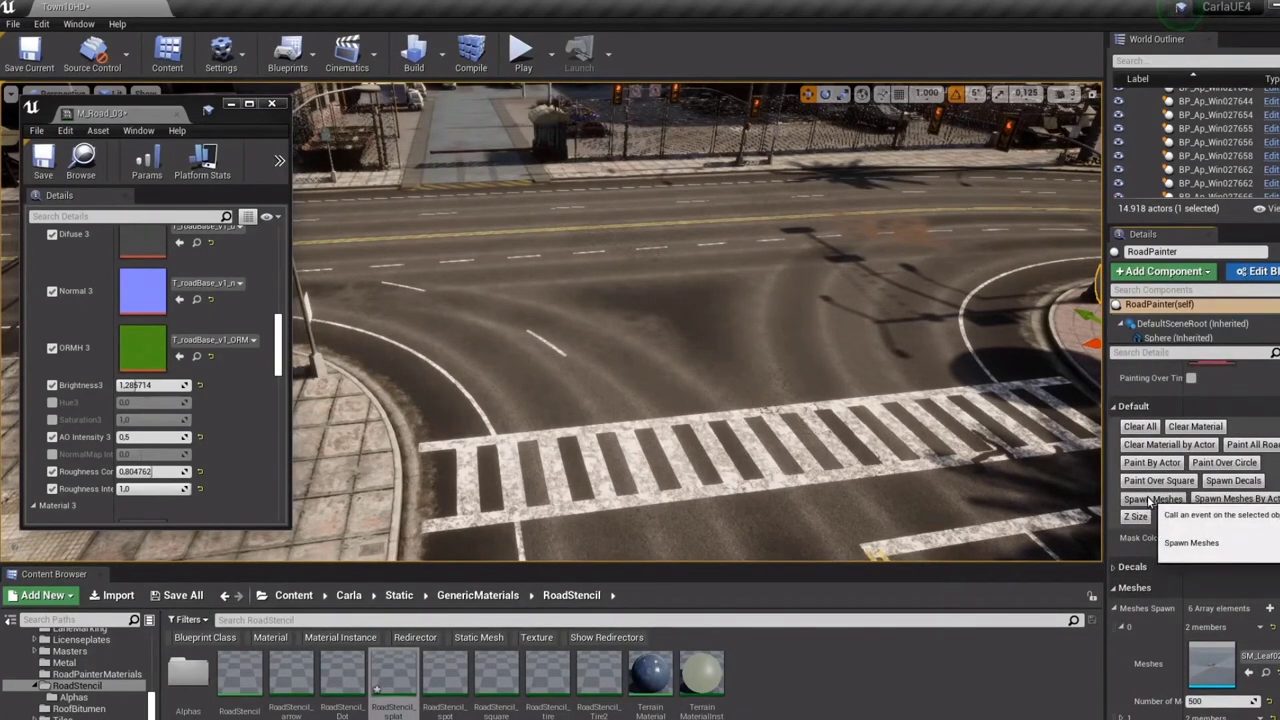
mouse_move(830, 363)
right_down()
mouse_move(838, 428)
mouse_move(822, 366)
right_up()
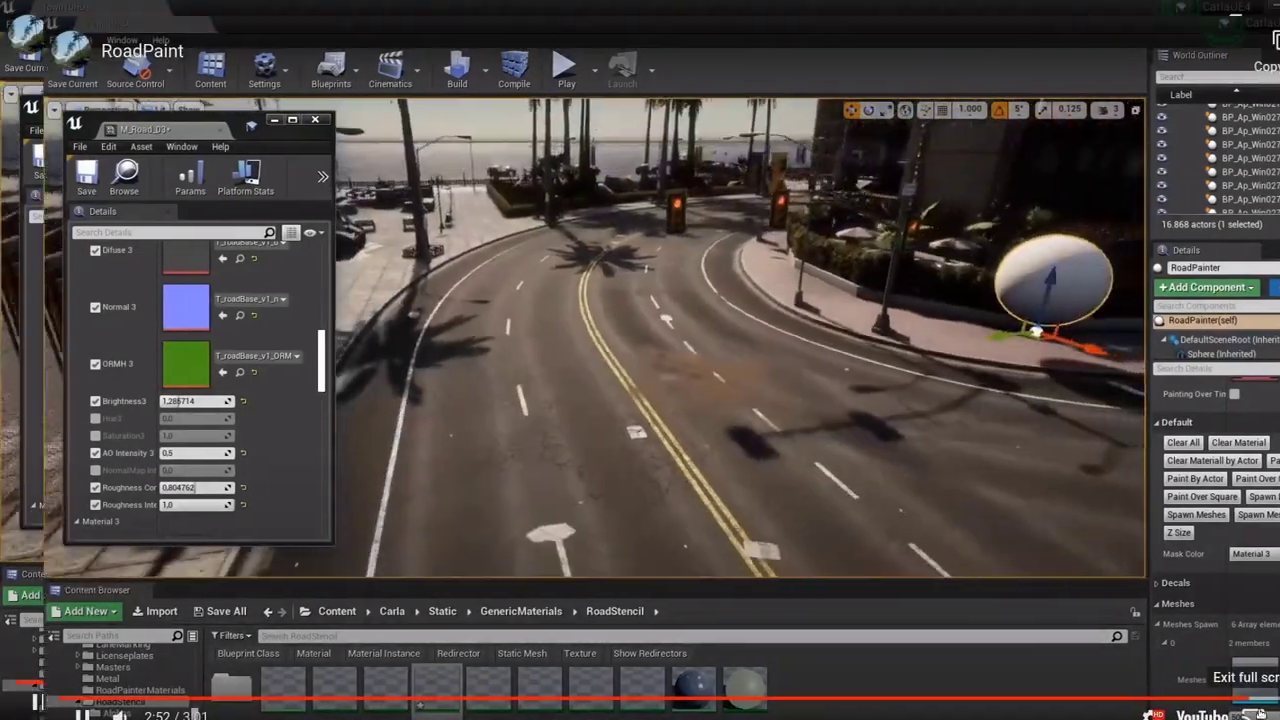
click(1260, 716)
Make the browser fill the whole screen with F11.
key(F11)
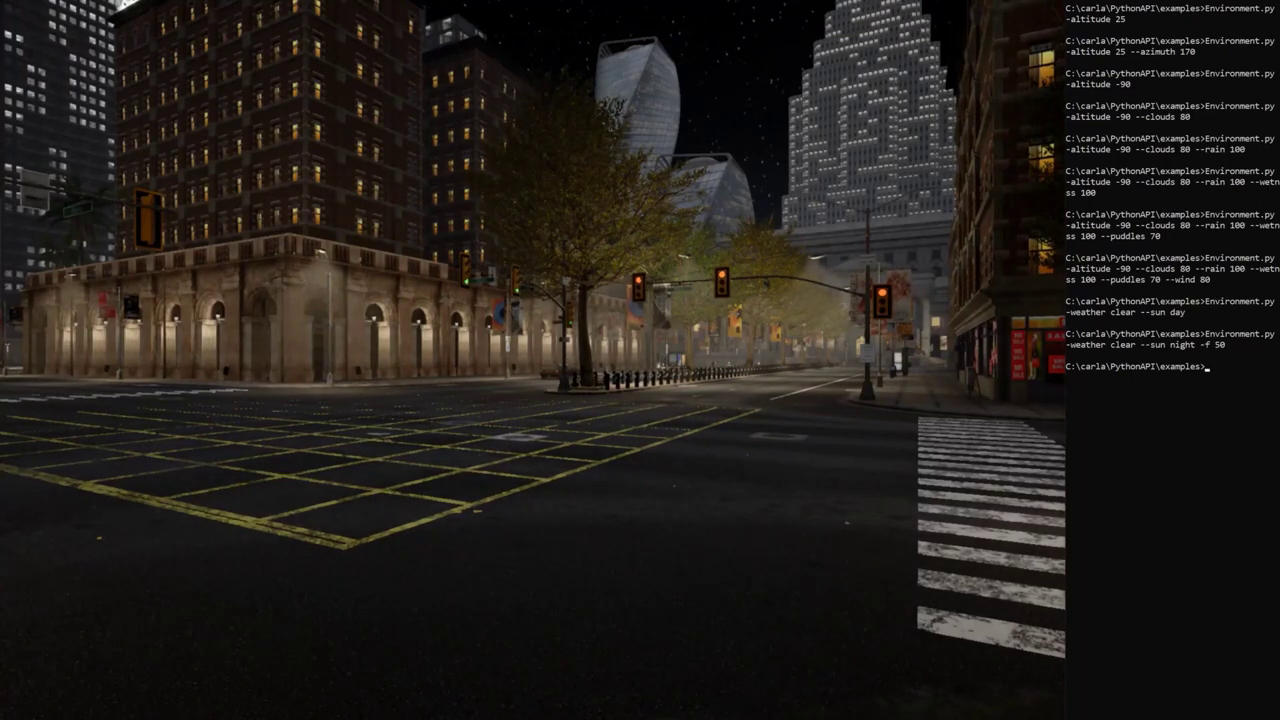
Turn all lights off with Environment.py, then switch the Building light group back on.
text(Environment.py --lights off)
key(Return)
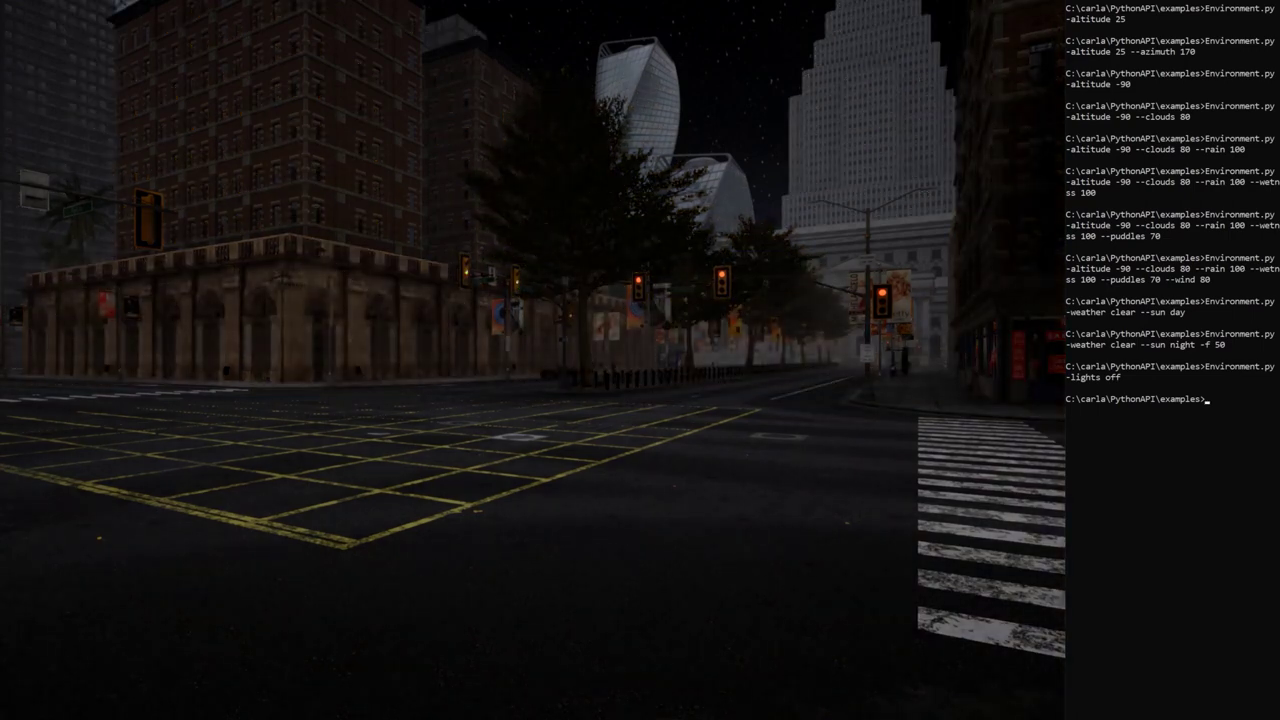
text(Environment.py -lightgro)
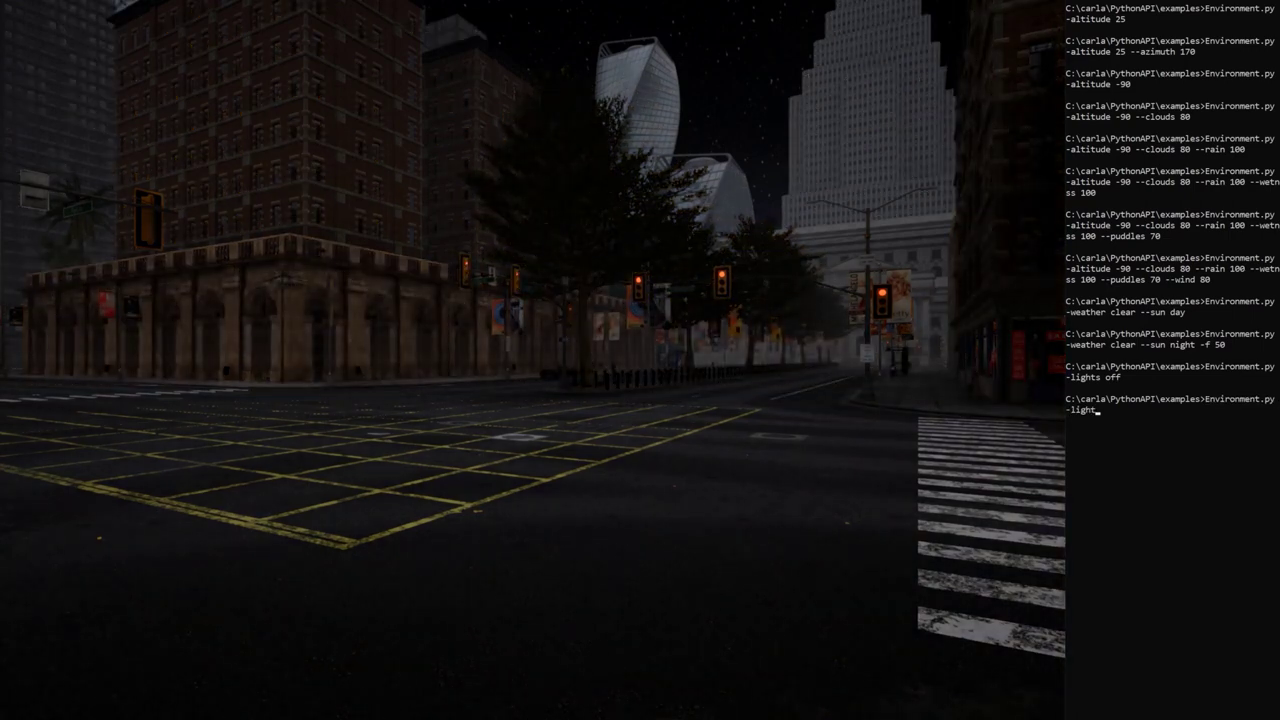
text(up Building --lights on)
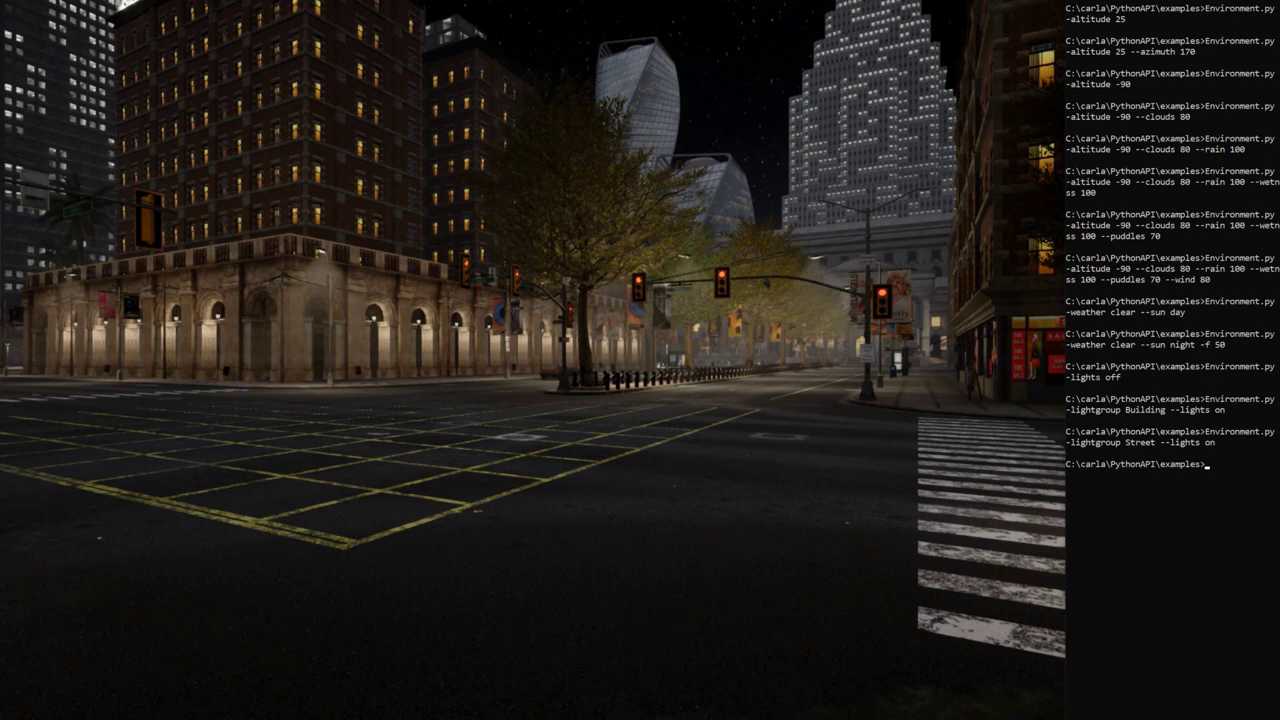
Run the street lights command at intensity 5000.
key(Up)
text(i)
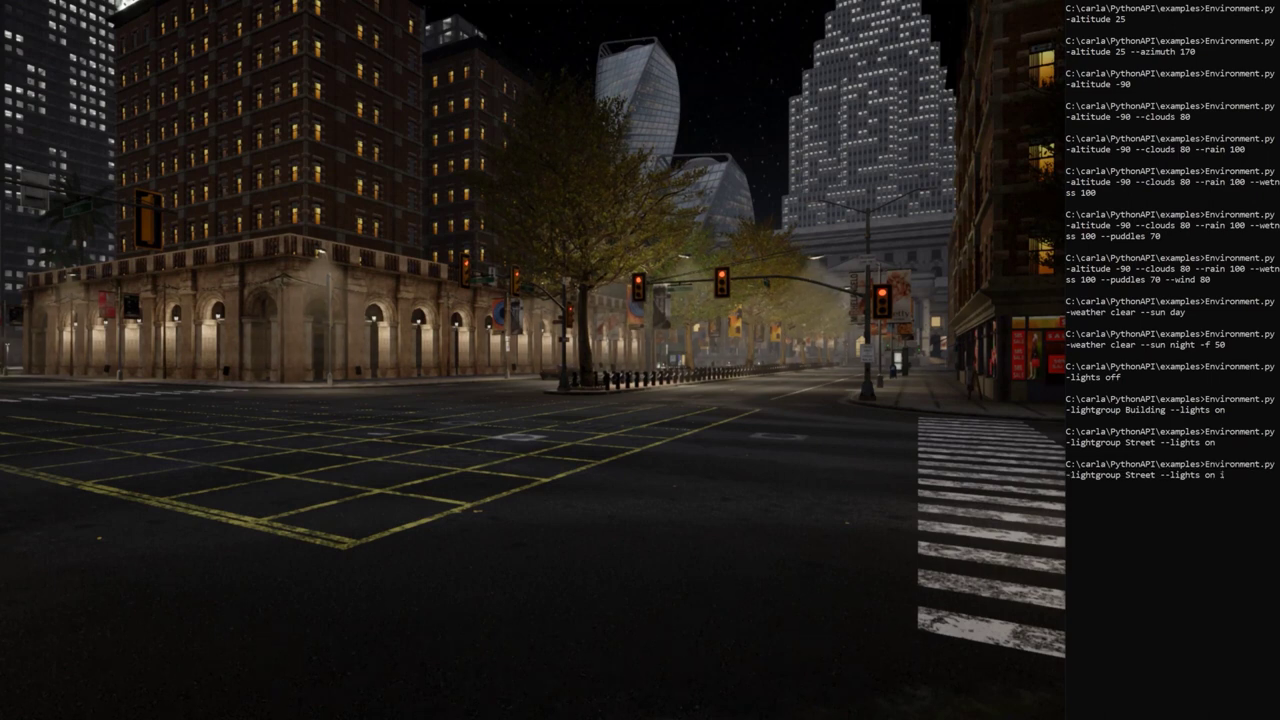
text(ntensity 5000)
key(Return)
Color the street lights red (255 00 00), then enter intensity 15000 with color 255 200 128.
key(Up)
text(c)
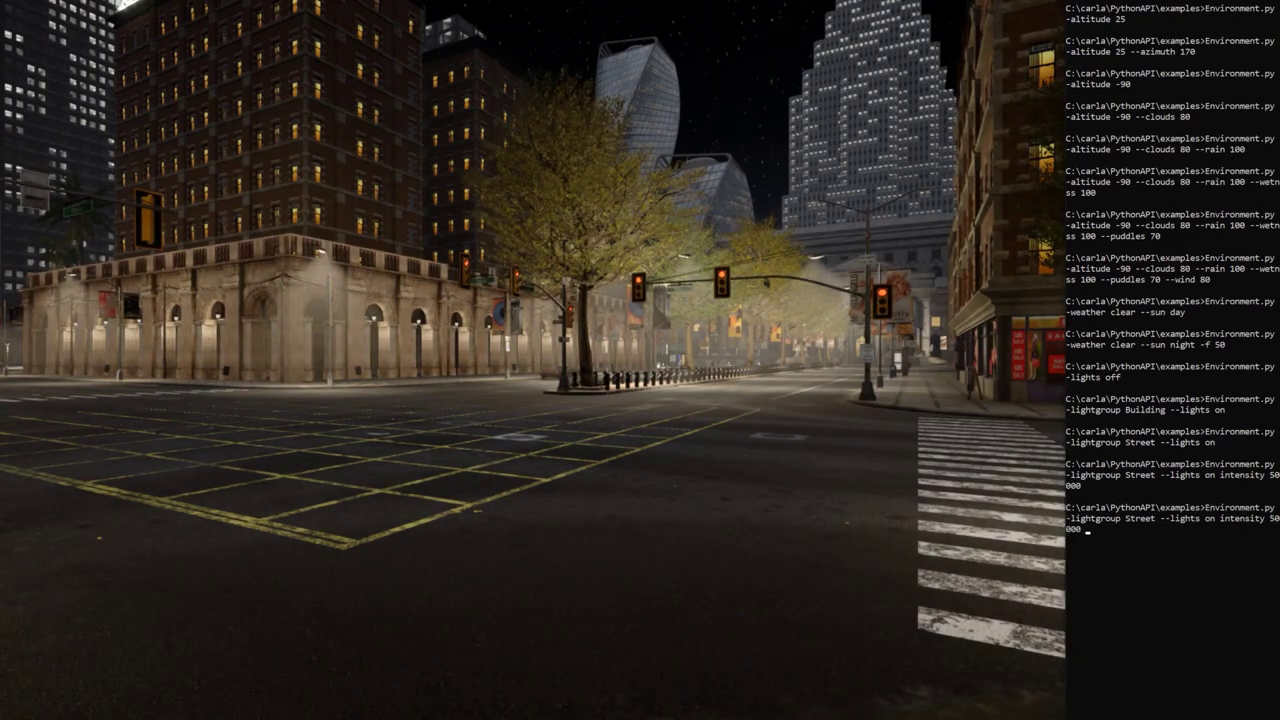
text(olor 255)
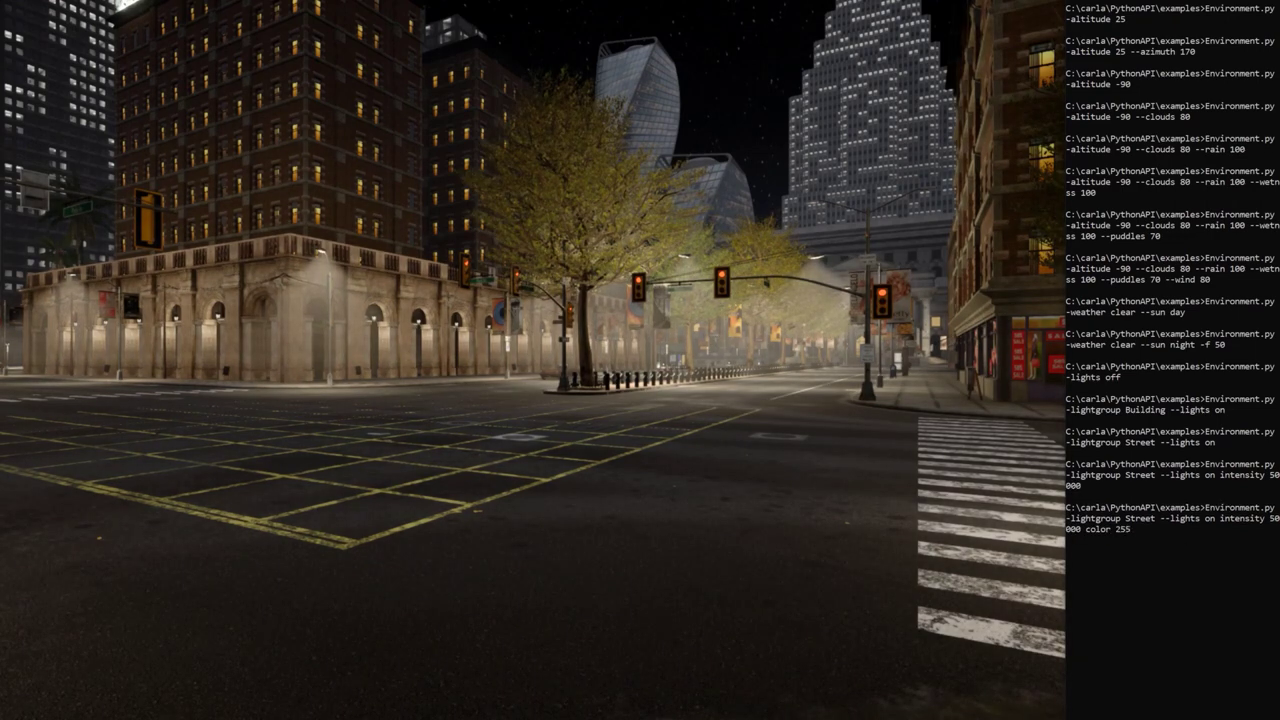
text( 00 00)
key(Up)
key(BackSpace)
key(BackSpace)
key(BackSpace)
key(BackSpace)
key(BackSpace)
key(BackSpace)
key(BackSpace)
key(BackSpace)
key(BackSpace)
key(BackSpace)
key(BackSpace)
key(BackSpace)
key(BackSpace)
key(BackSpace)
key(BackSpace)
key(BackSpace)
key(BackSpace)
key(BackSpace)
key(BackSpace)
key(BackSpace)
text(15000 color 255 200 128)
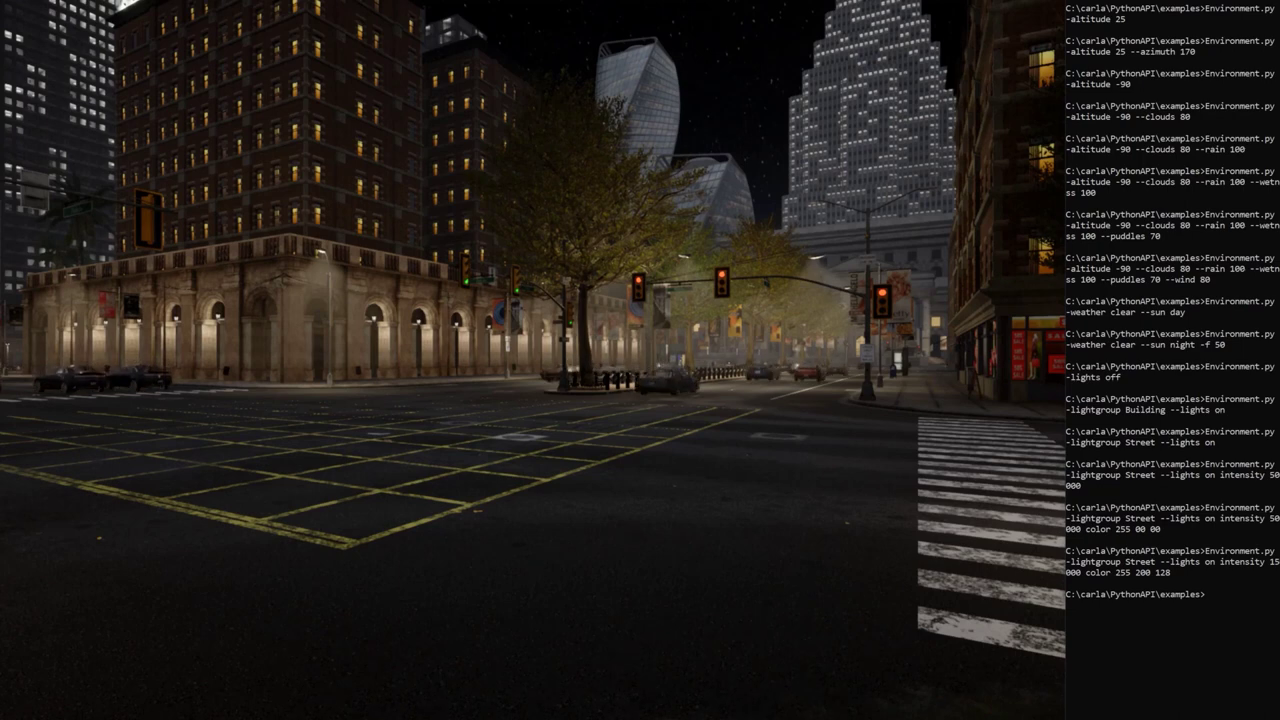
Turn on car Position and LowBeam lights, then rerun with Special1 added.
text(Environment.py )
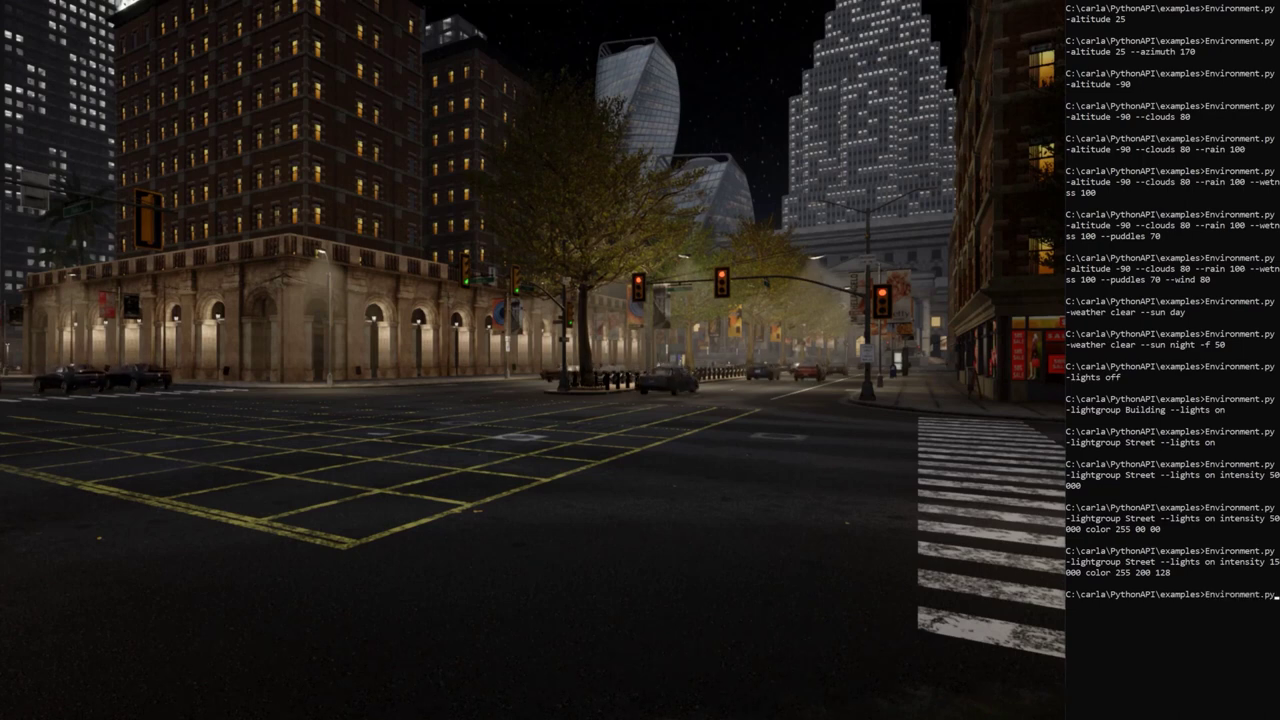
text(-cars)
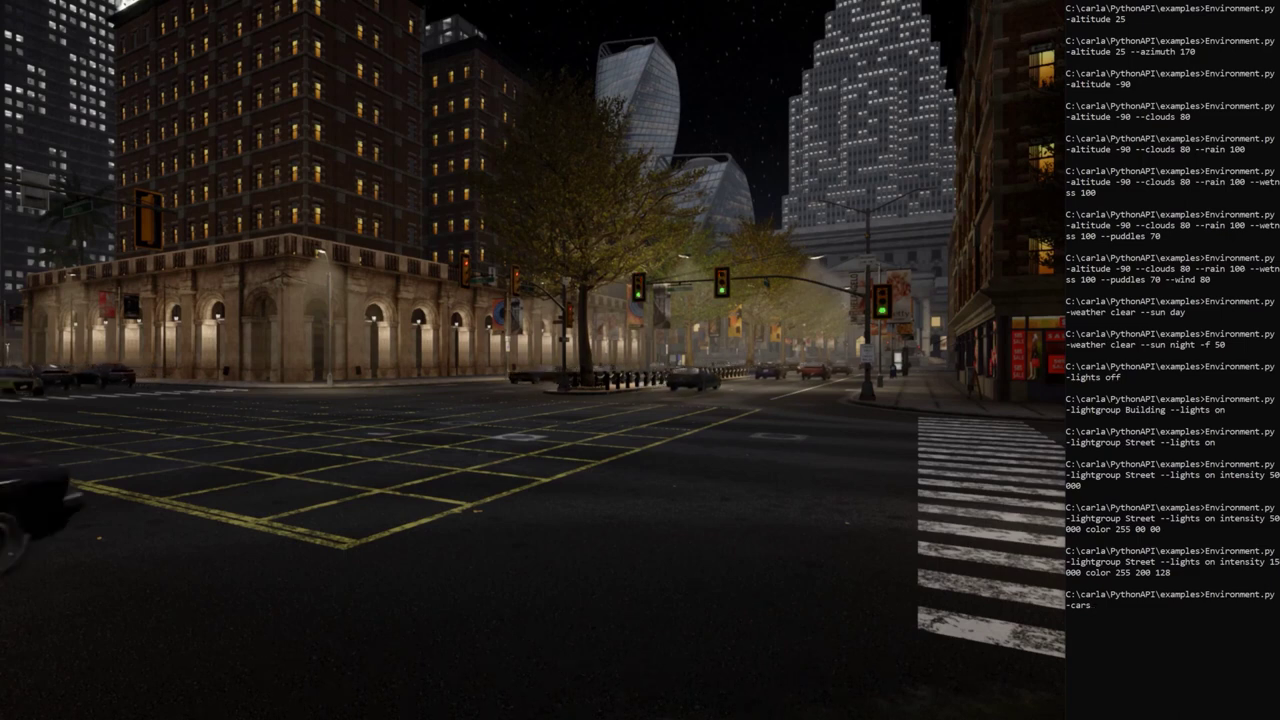
text( Position )
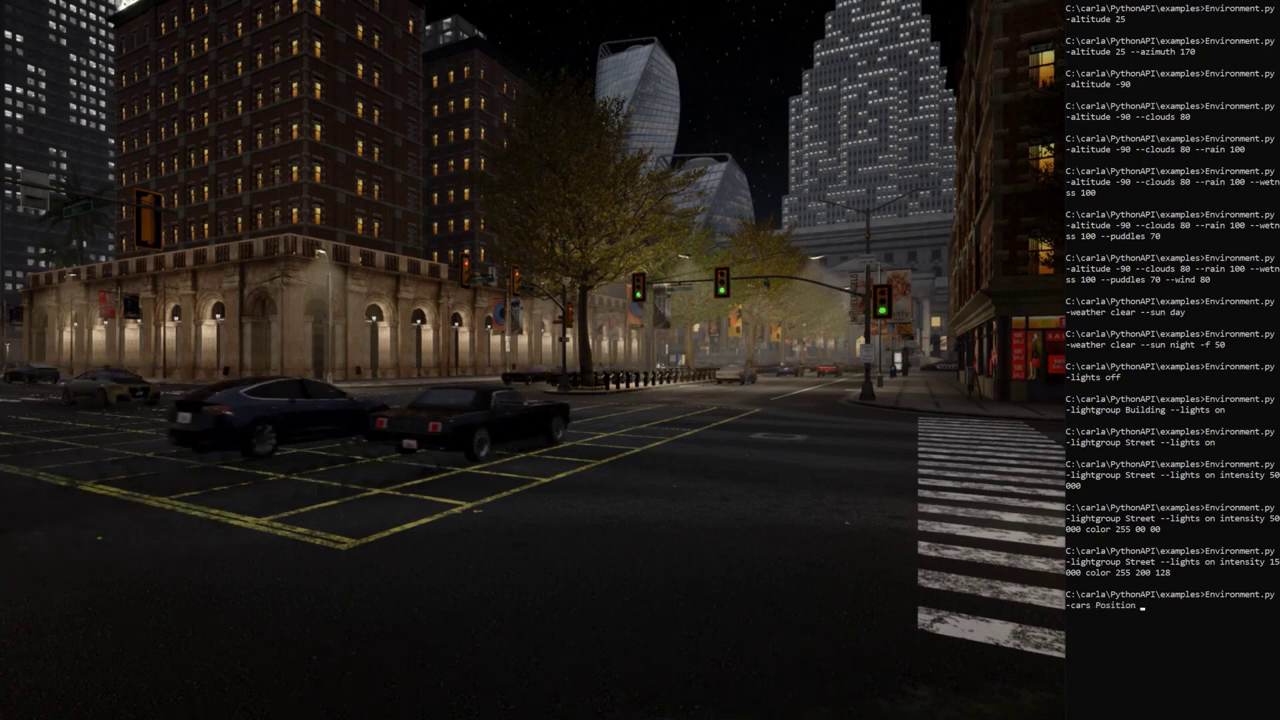
text(LowBeam)
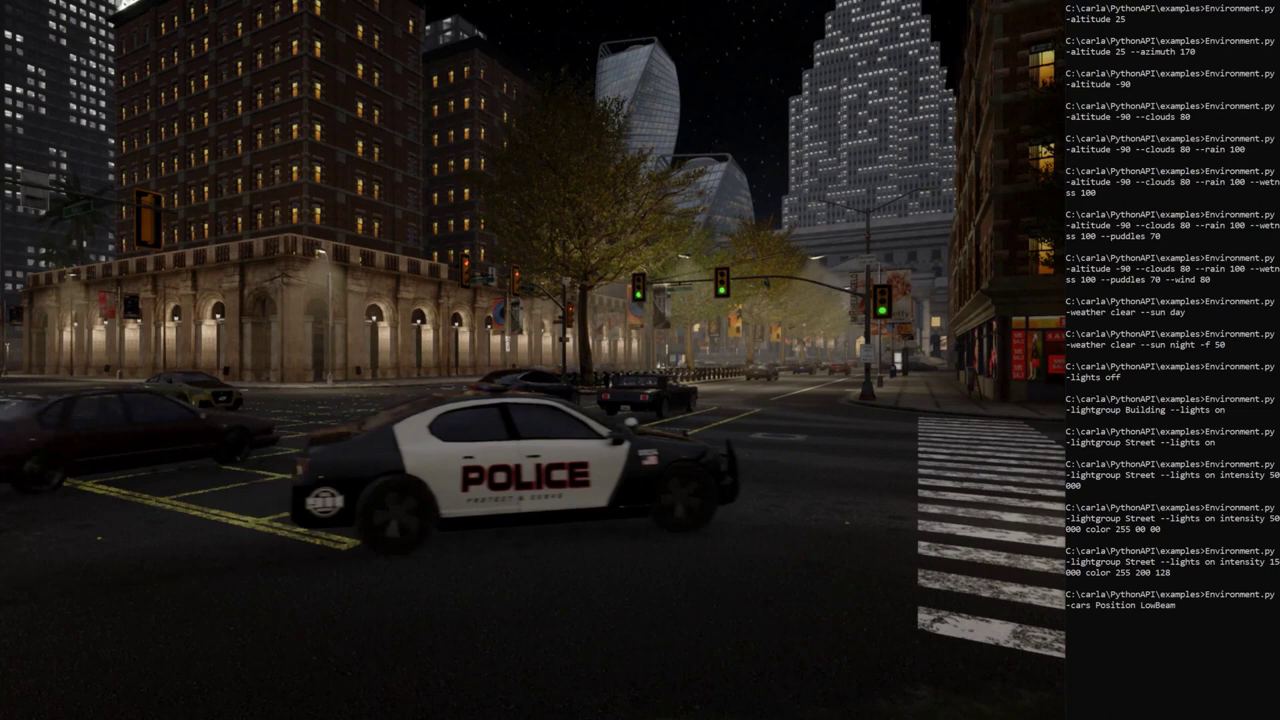
key(Return)
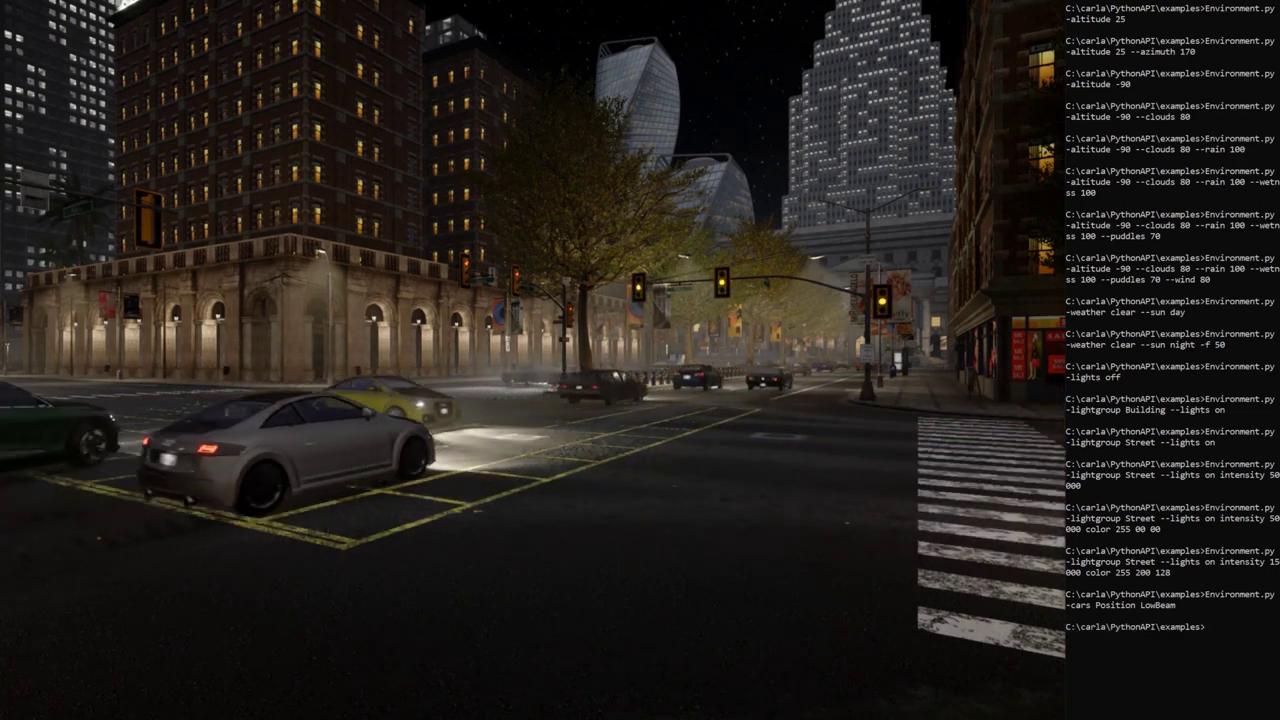
key(Up)
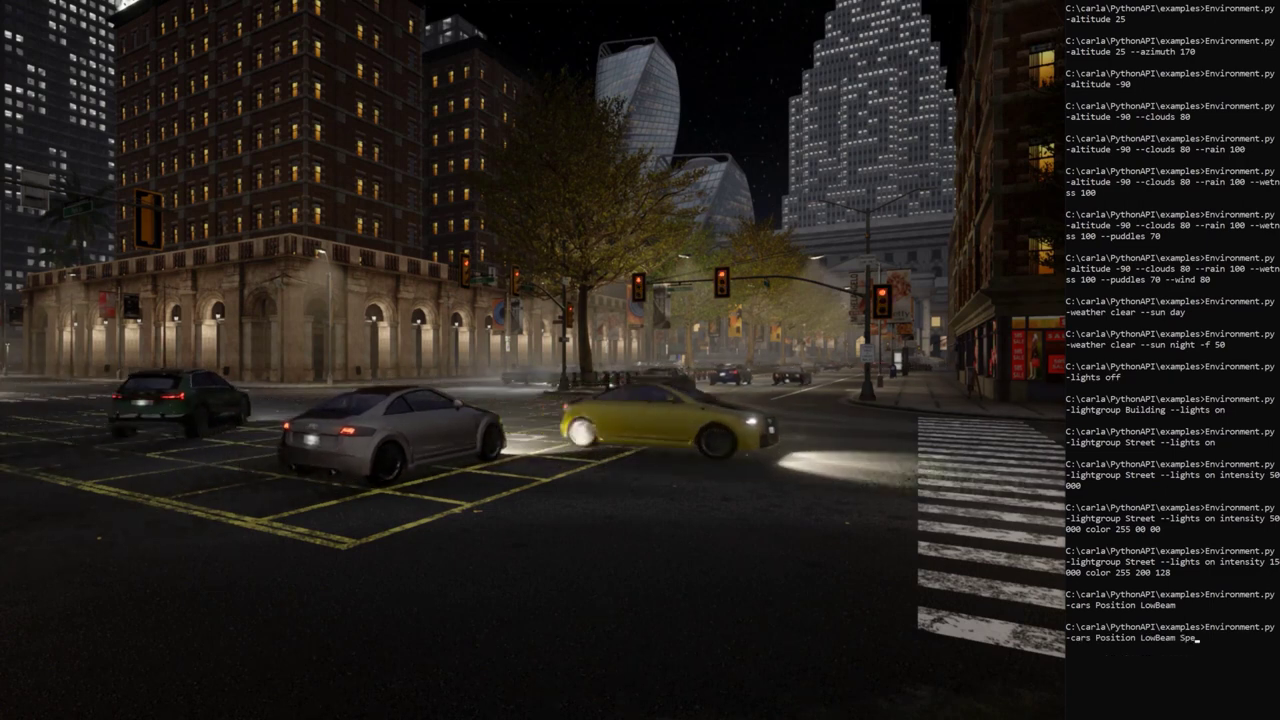
text(Special1)
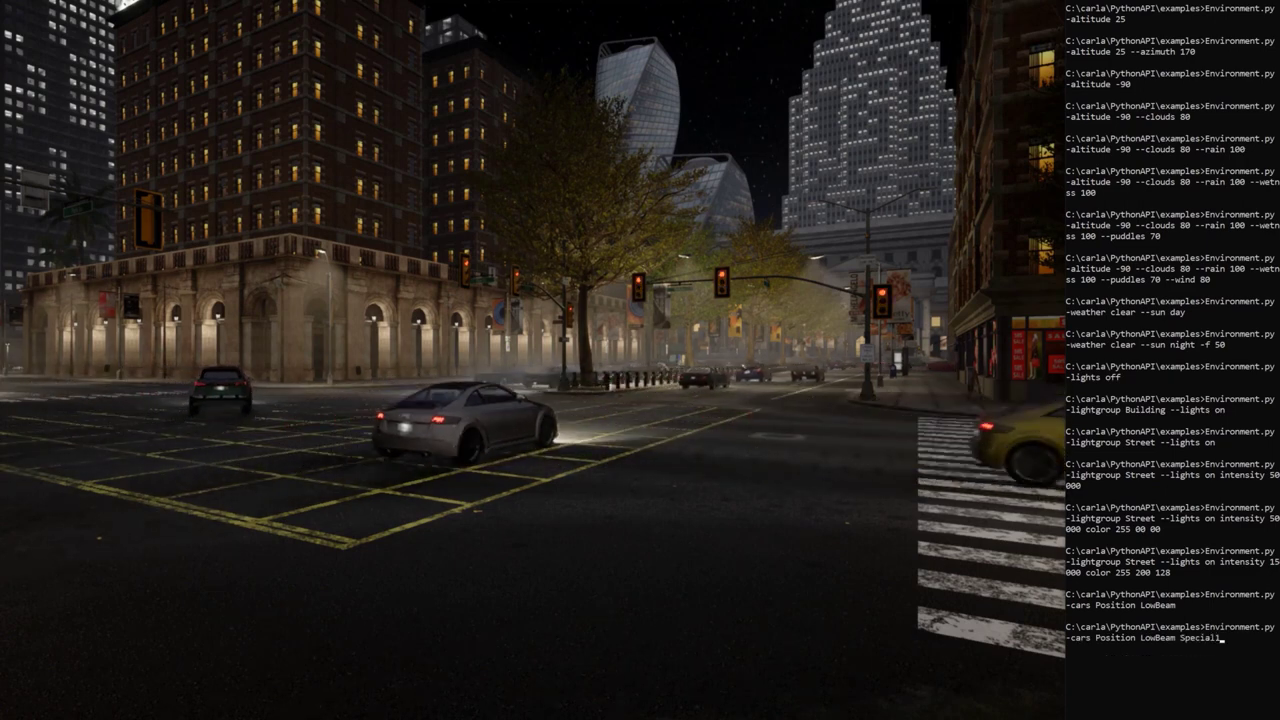
key(Return)
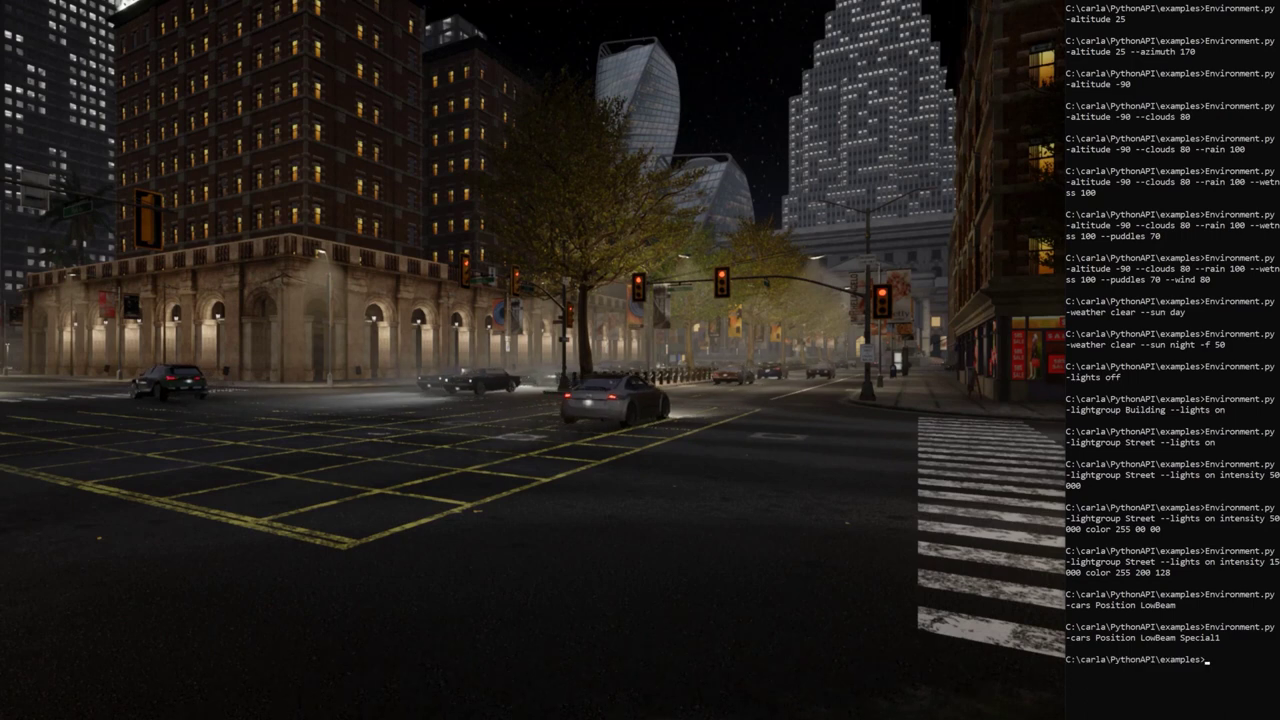